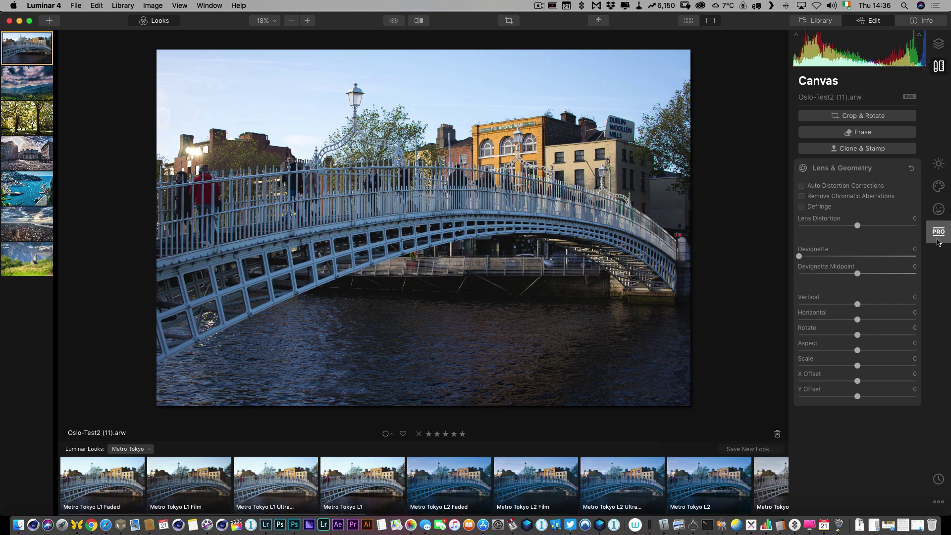
Show the Layers panel with the bridge photo's single image layer.
click(938, 44)
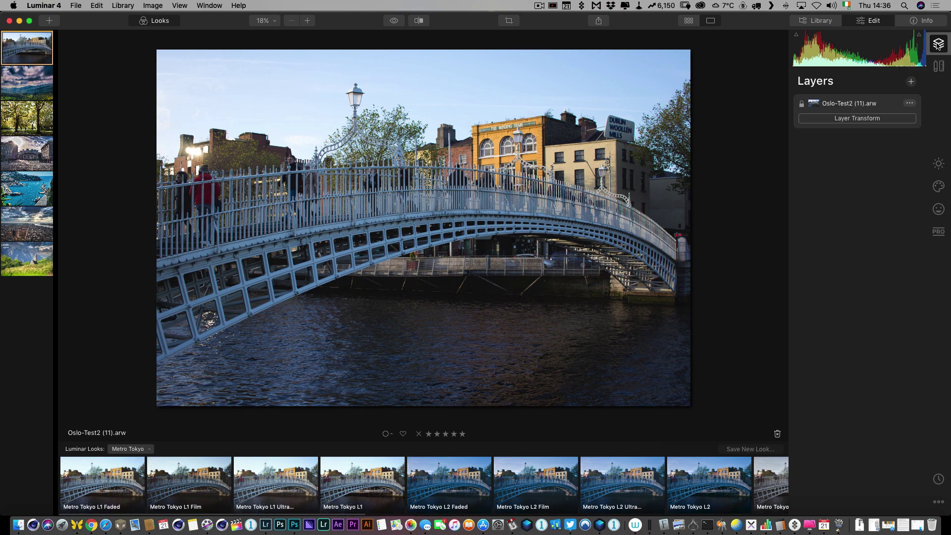
In Canvas > Lens & Geometry, enable Auto Distortion Corrections and Remove Chromatic Aberrations.
click(938, 66)
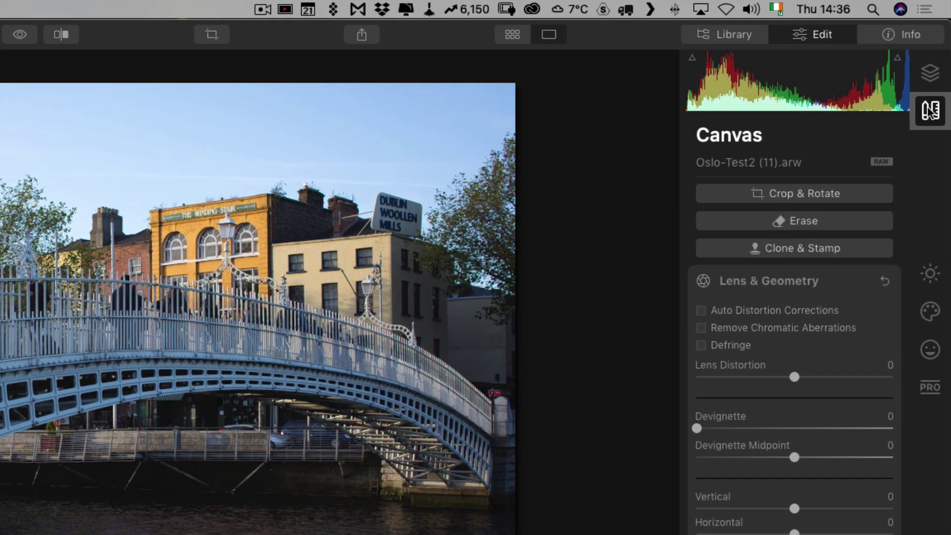
click(849, 273)
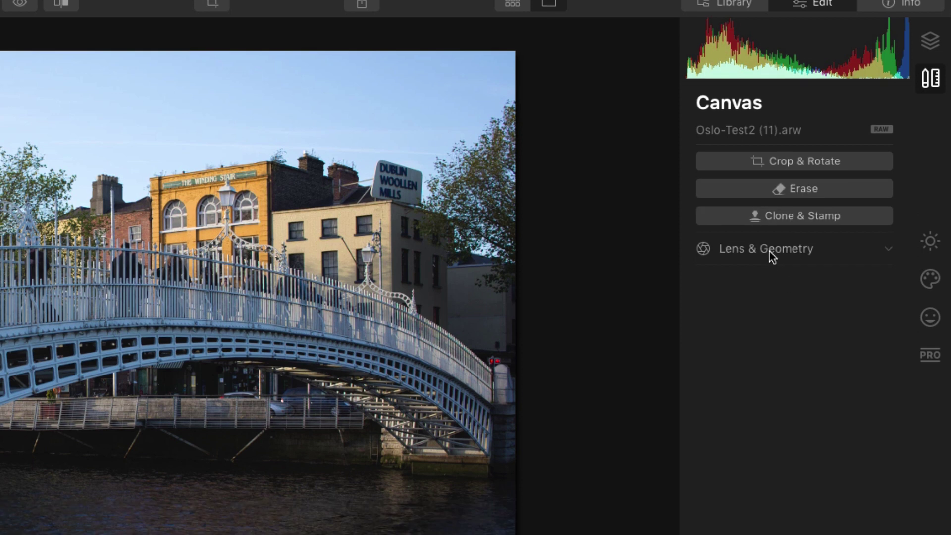
click(769, 283)
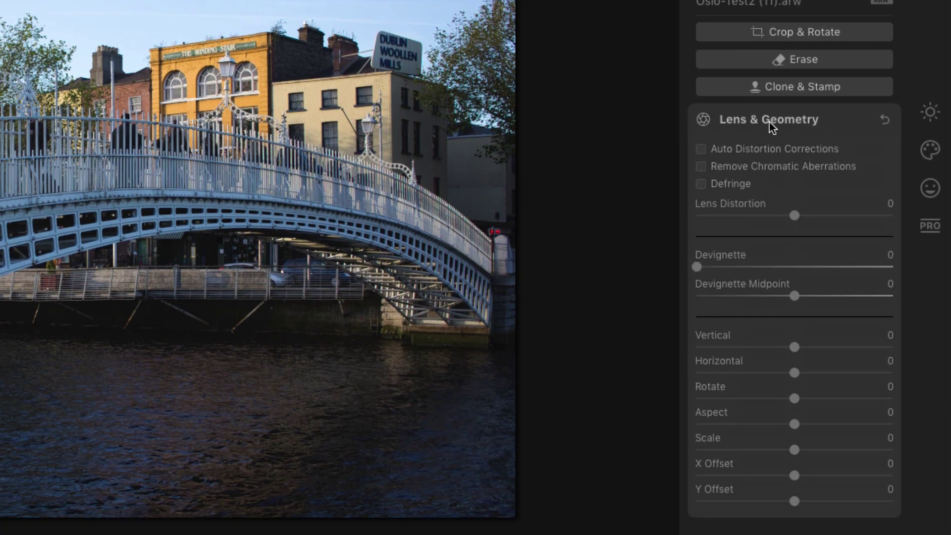
click(763, 148)
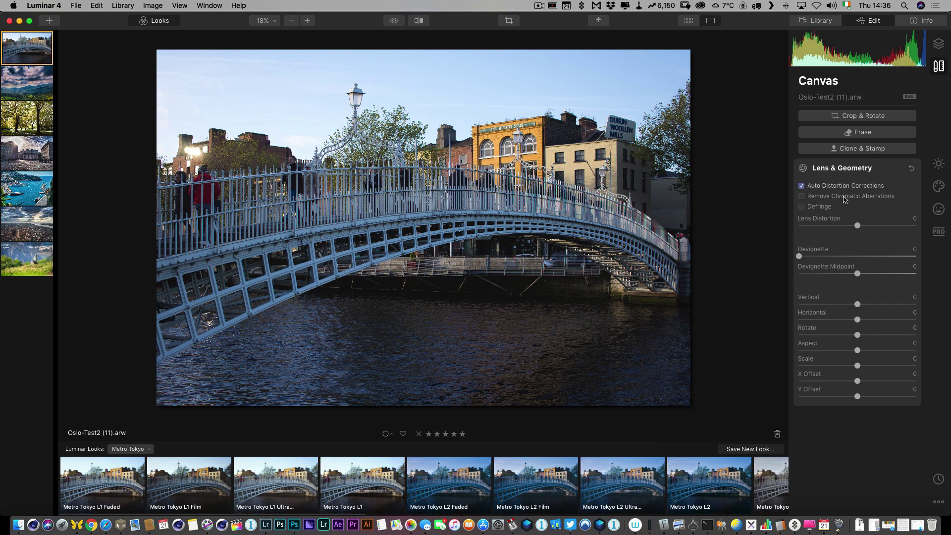
click(846, 198)
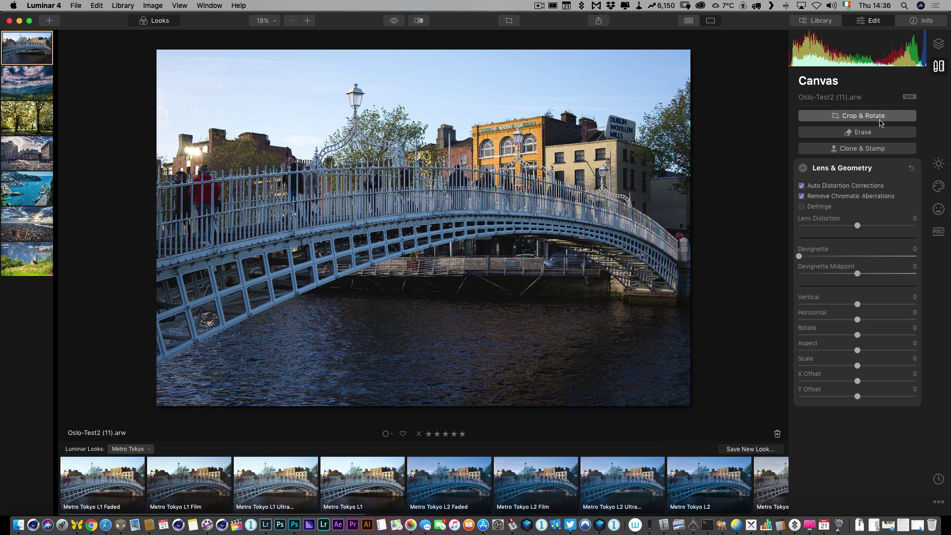
Rotate the photo 0.78° to level it, pull in the bottom-right crop corner, and apply.
click(875, 117)
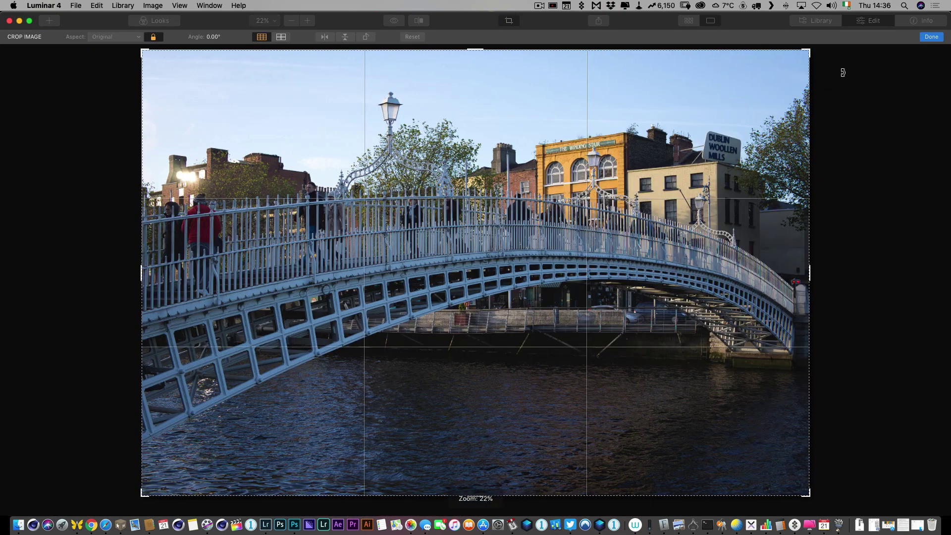
drag(843, 73, 848, 83)
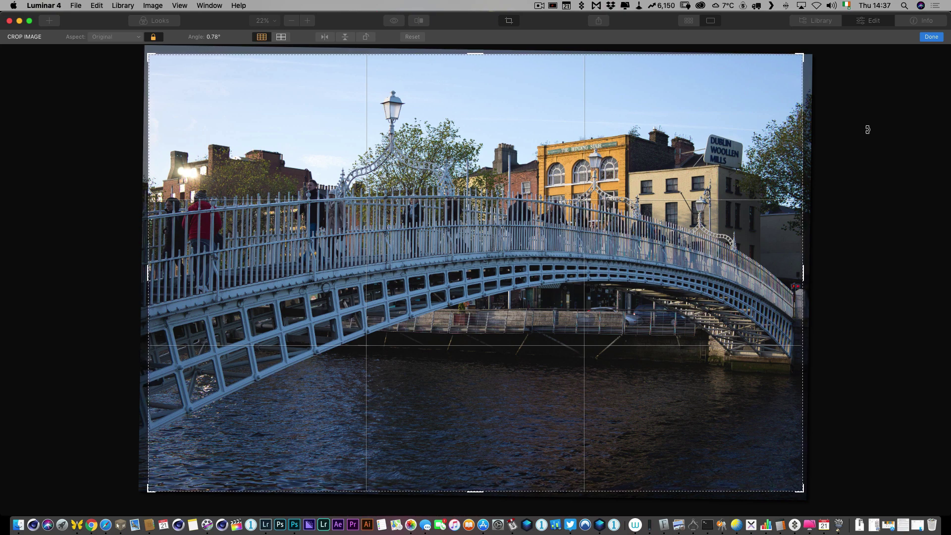
drag(802, 489, 795, 484)
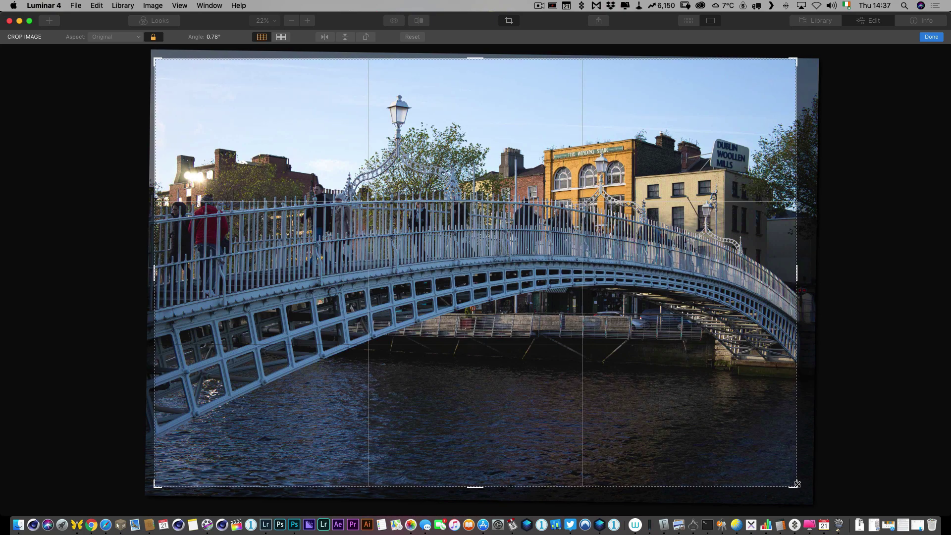
click(930, 37)
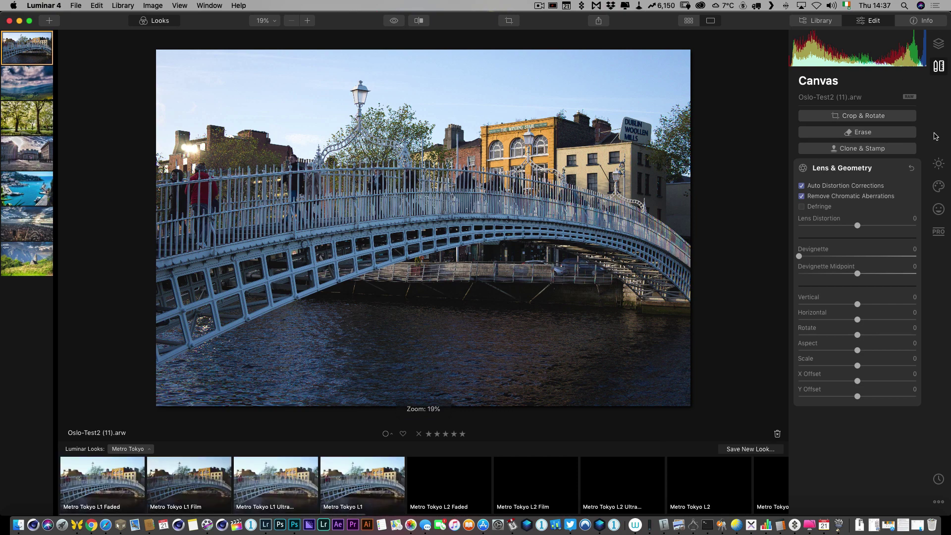
Raise Essentials > Light Exposure to 0.10.
click(940, 157)
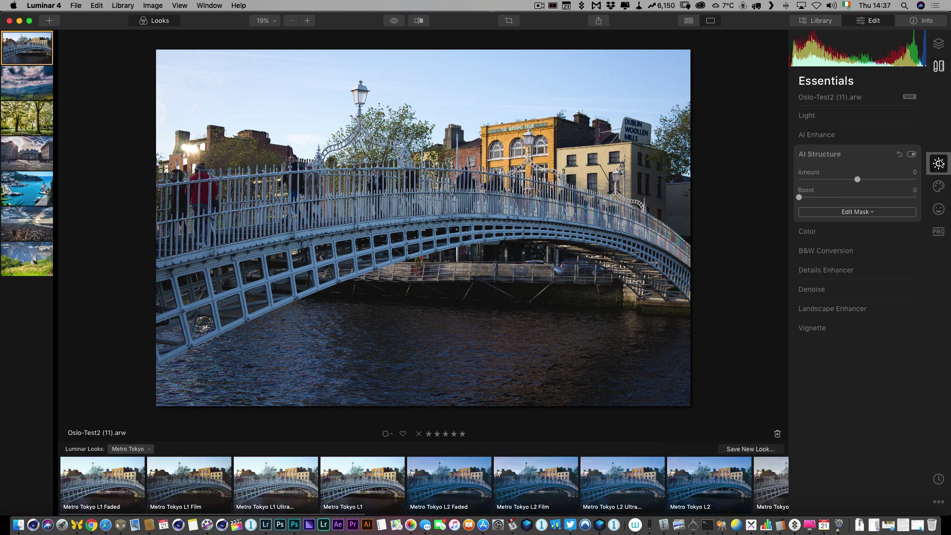
click(849, 118)
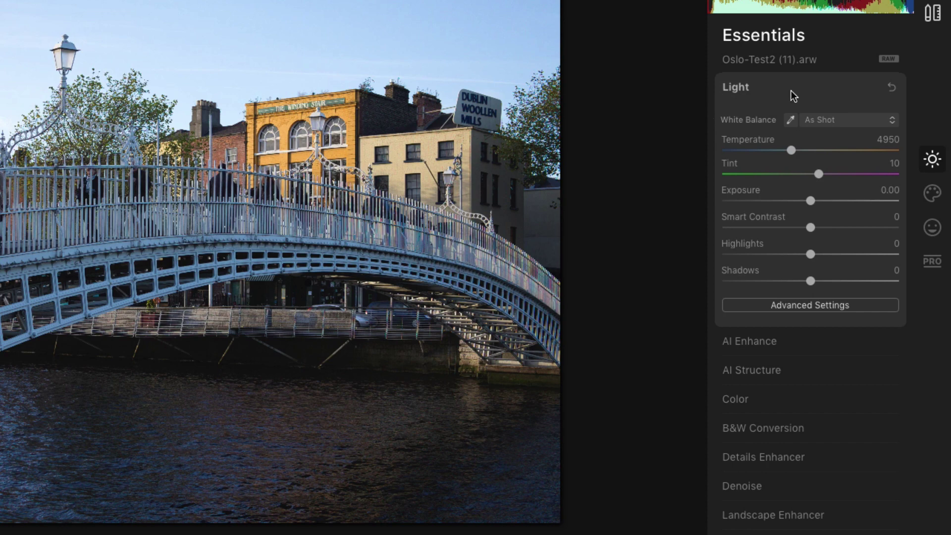
drag(811, 201, 812, 199)
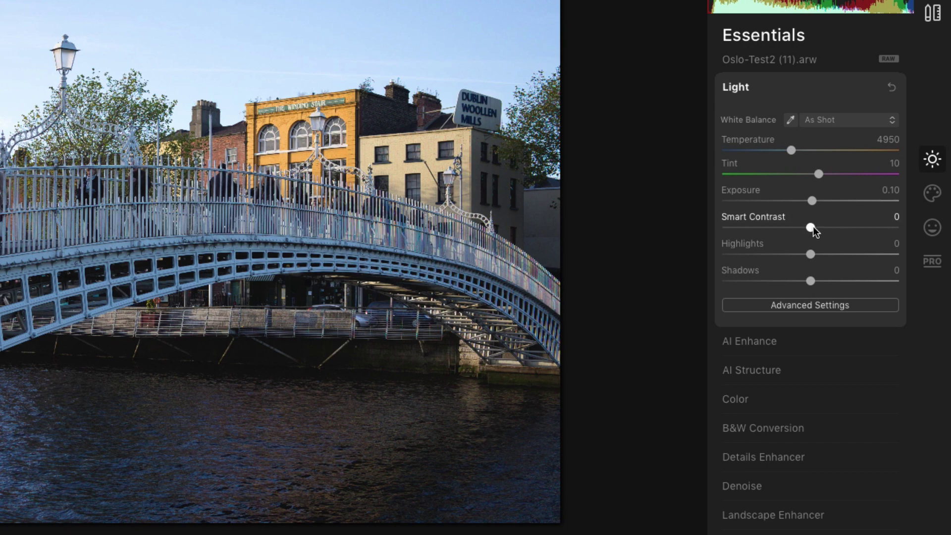
Try several Smart Contrast amounts, then reset Smart Contrast back to 0.
mouse_move(813, 227)
mouse_down()
mouse_move(851, 228)
mouse_move(830, 227)
mouse_up()
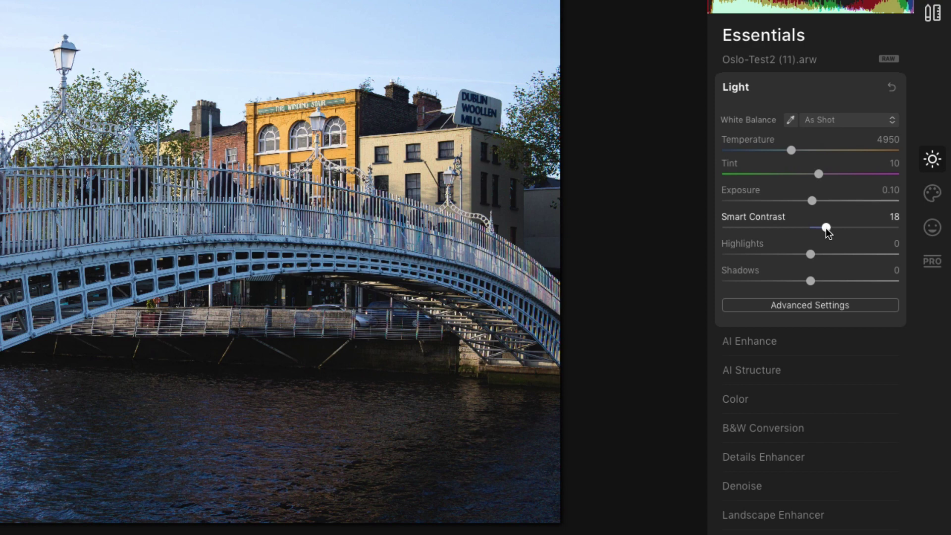
mouse_move(825, 228)
mouse_down()
mouse_move(847, 228)
mouse_move(819, 228)
mouse_up()
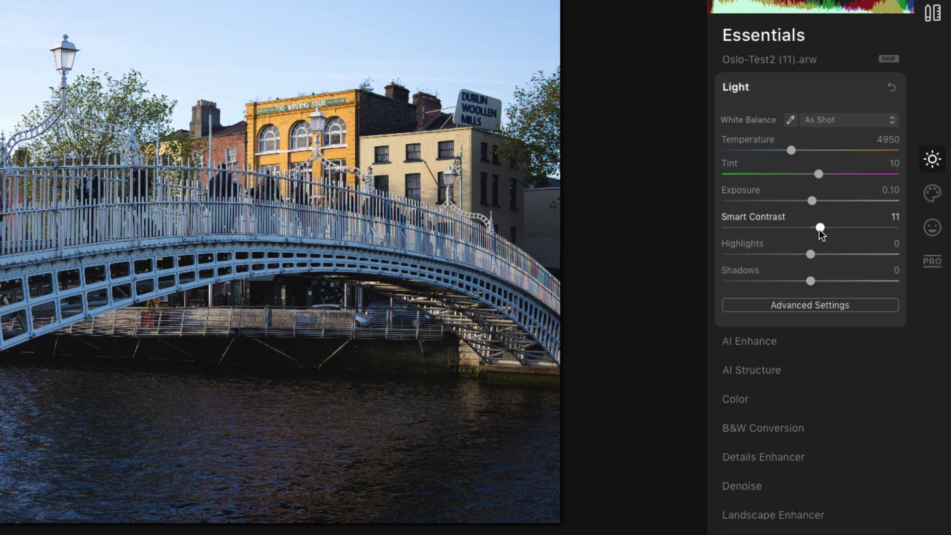
double_click(818, 227)
drag(816, 227, 867, 230)
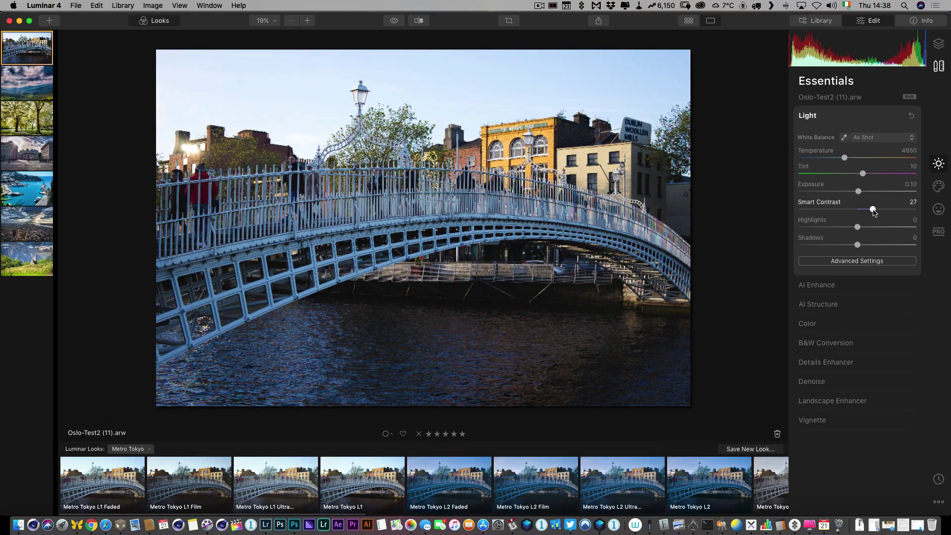
drag(875, 212, 890, 212)
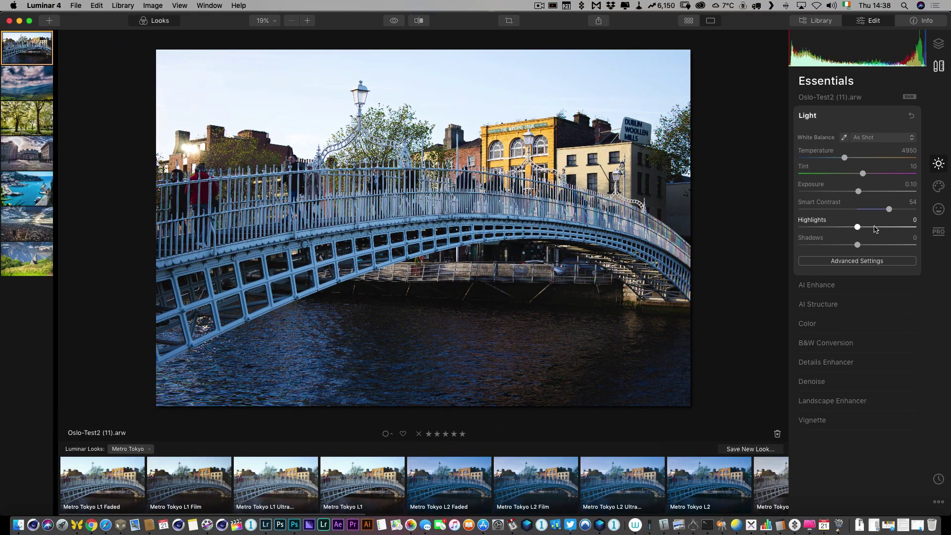
double_click(889, 209)
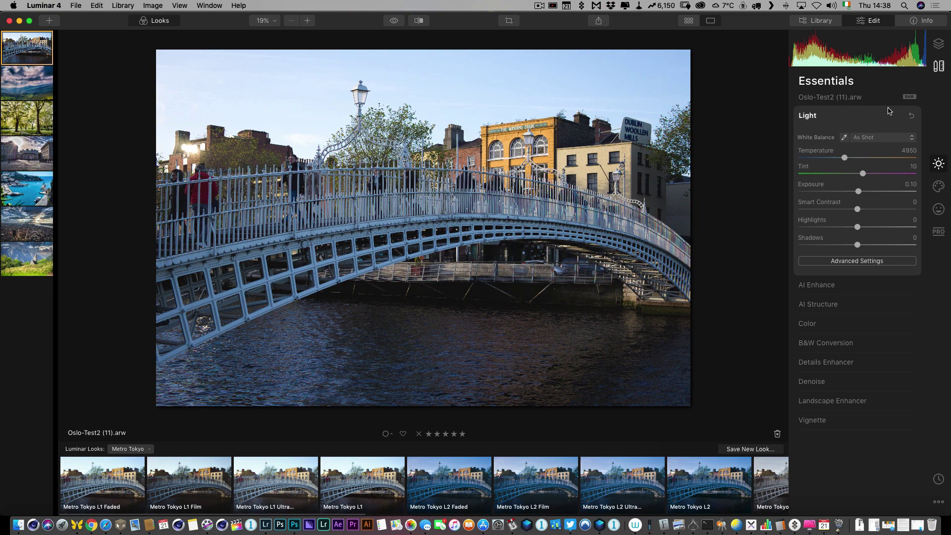
In AI Enhance, set AI Accent to 90 and AI Sky Enhancer to 59.
click(846, 118)
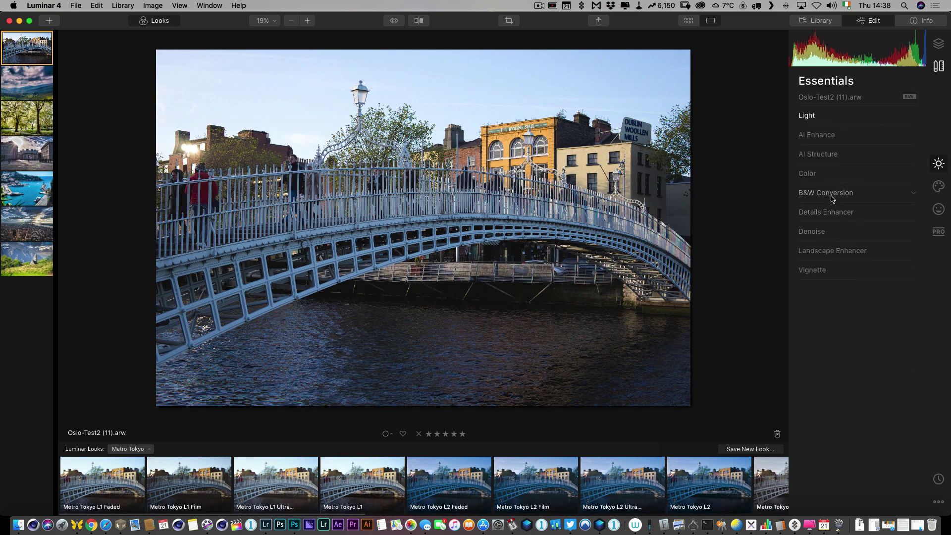
click(828, 135)
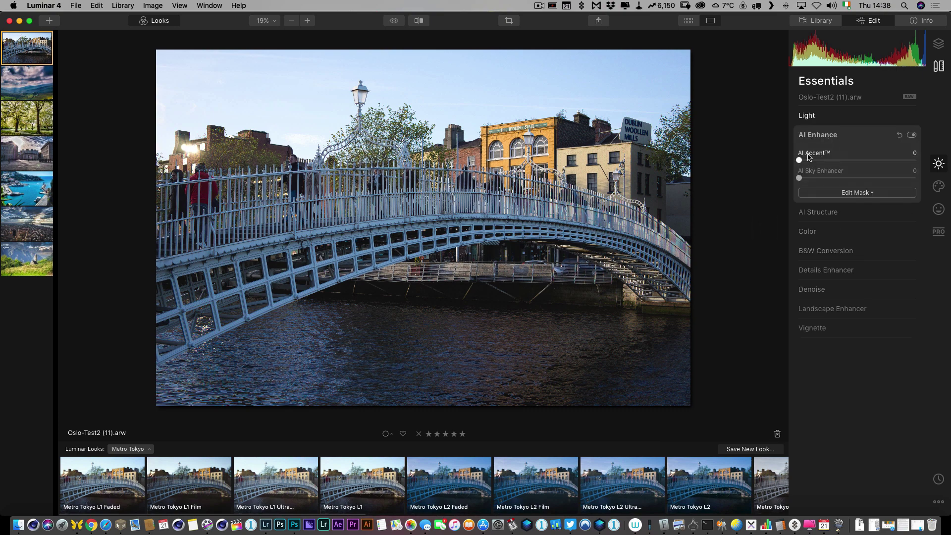
drag(808, 163, 901, 166)
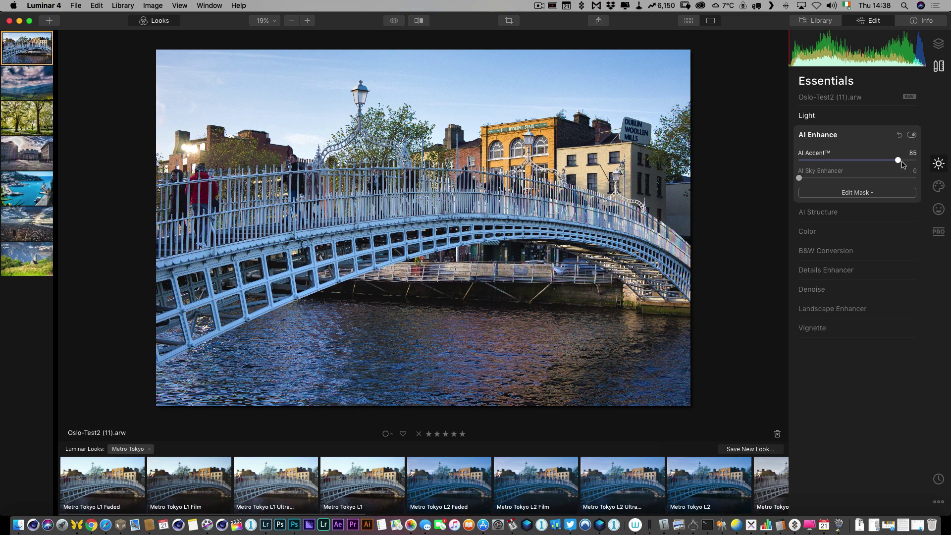
drag(901, 161, 906, 162)
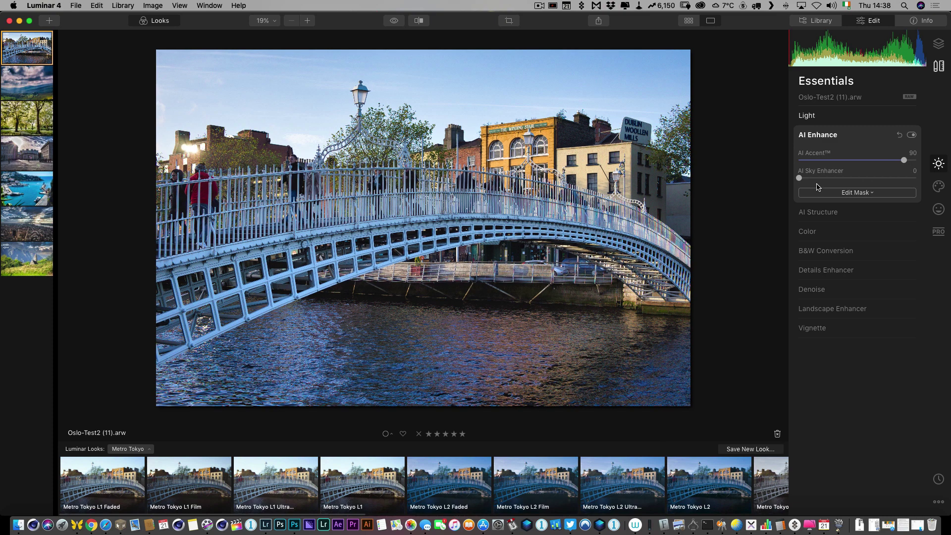
click(813, 178)
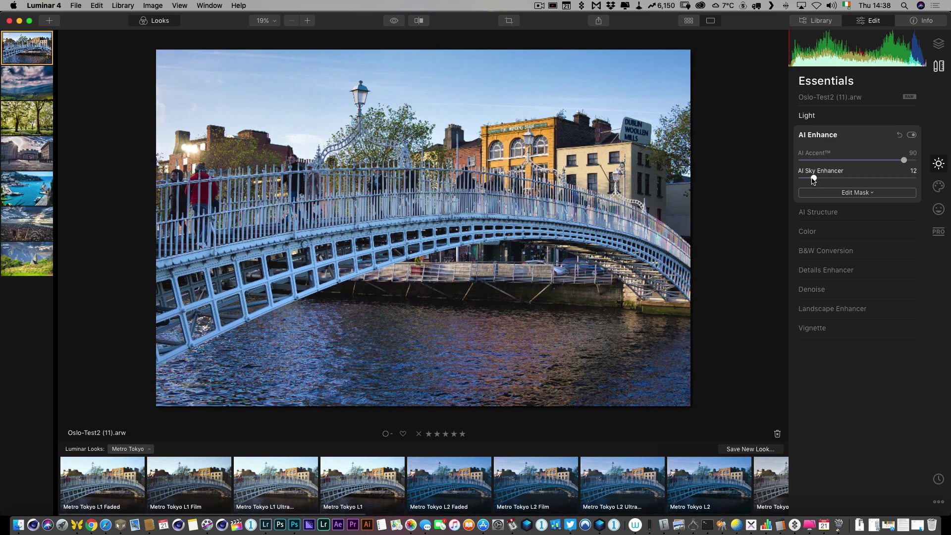
drag(812, 179, 860, 179)
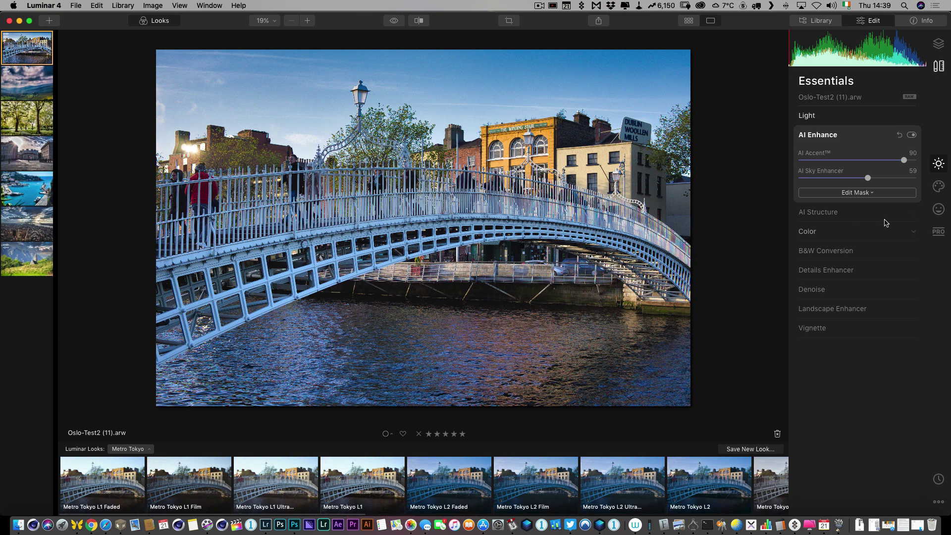
Set AI Structure Amount to 47, checking the Winding Stair building at 100% zoom.
click(835, 213)
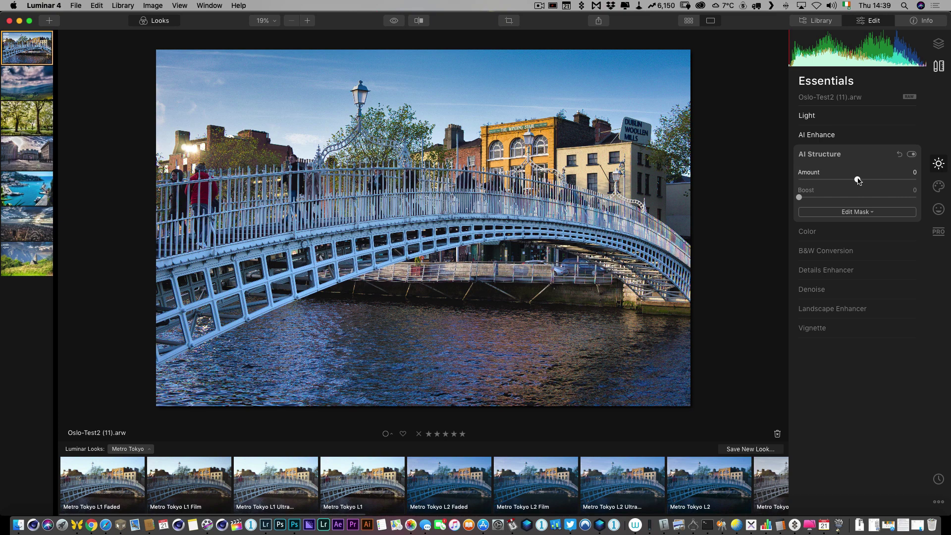
drag(860, 181, 885, 182)
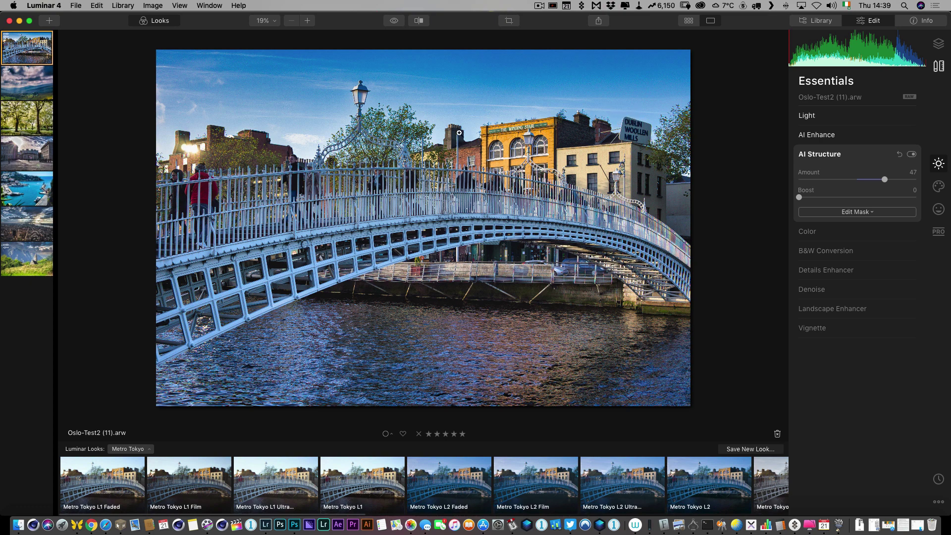
click(515, 133)
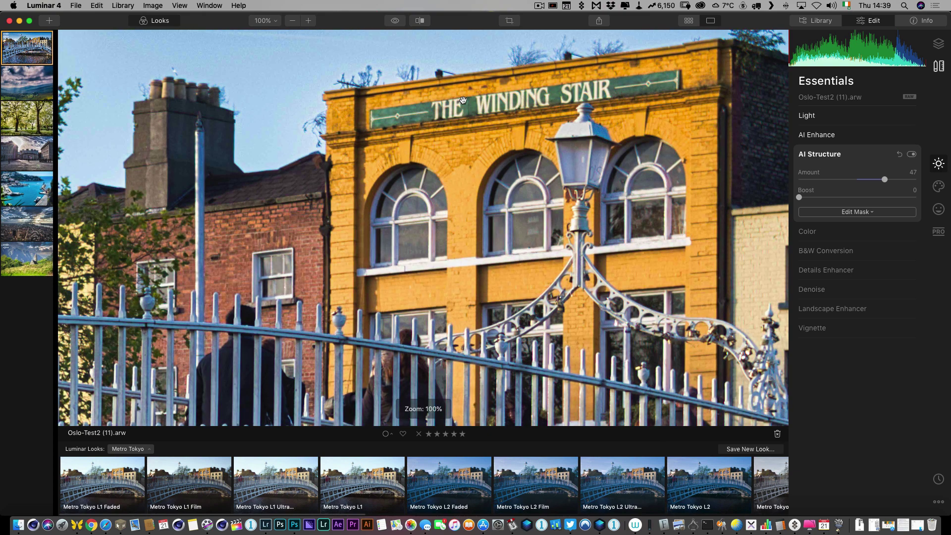
scroll(485, 124, left, 5)
scroll(485, 124, up, 1)
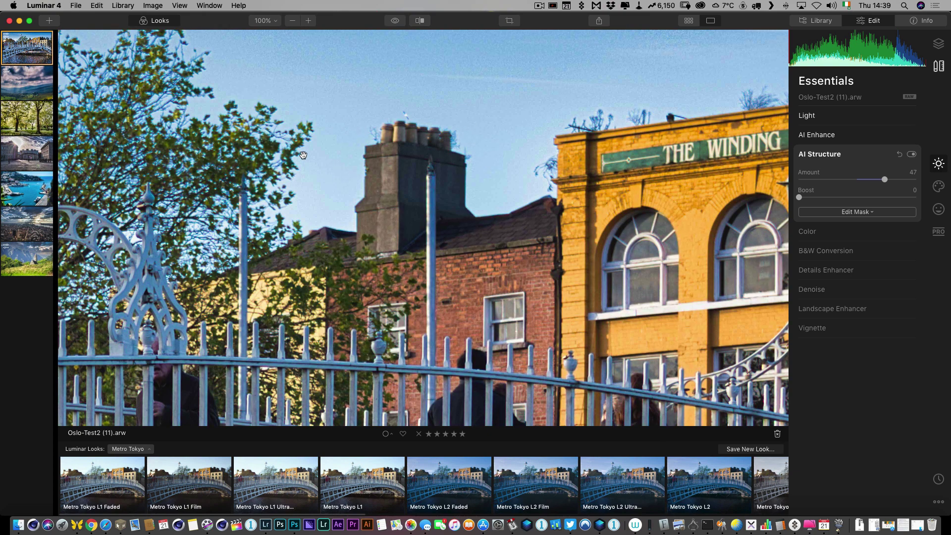
click(592, 215)
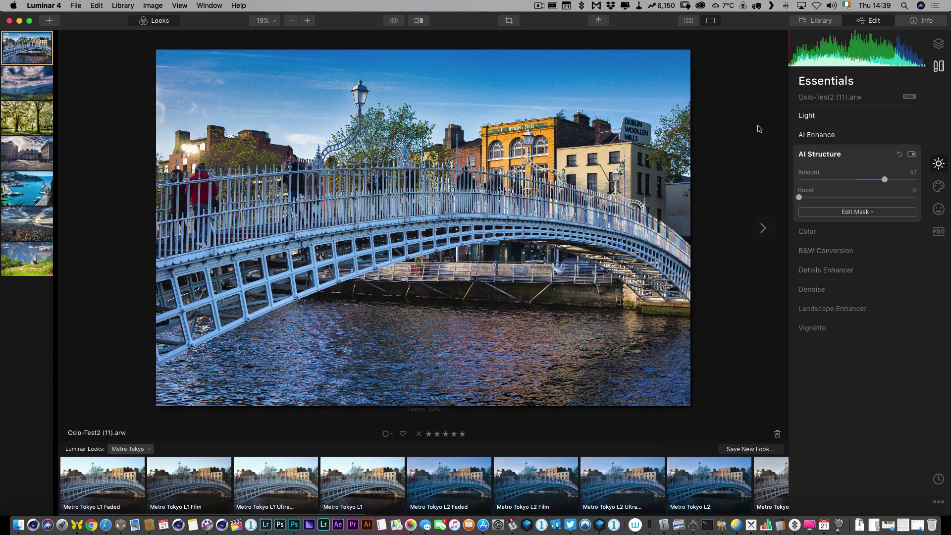
Compare with the original, then set the Essentials Vignette Amount to -37.
click(394, 22)
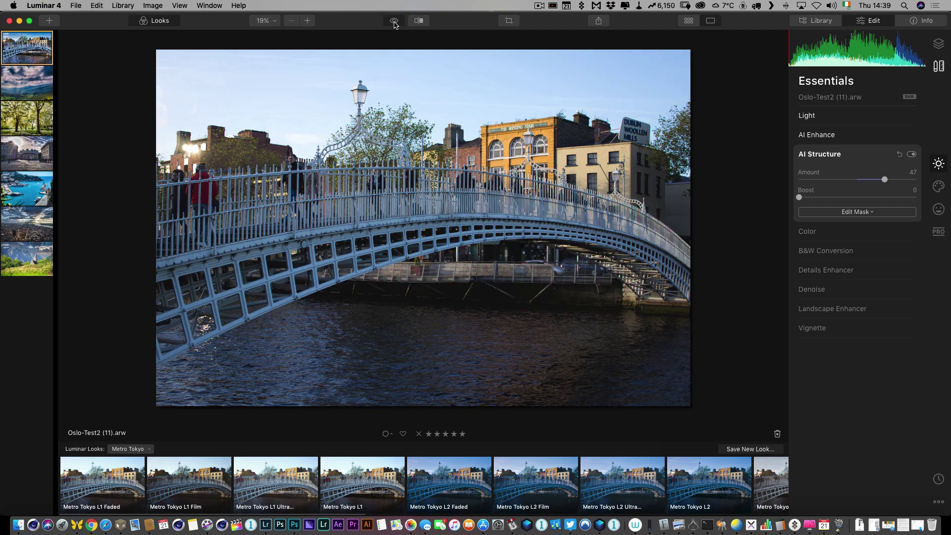
click(395, 22)
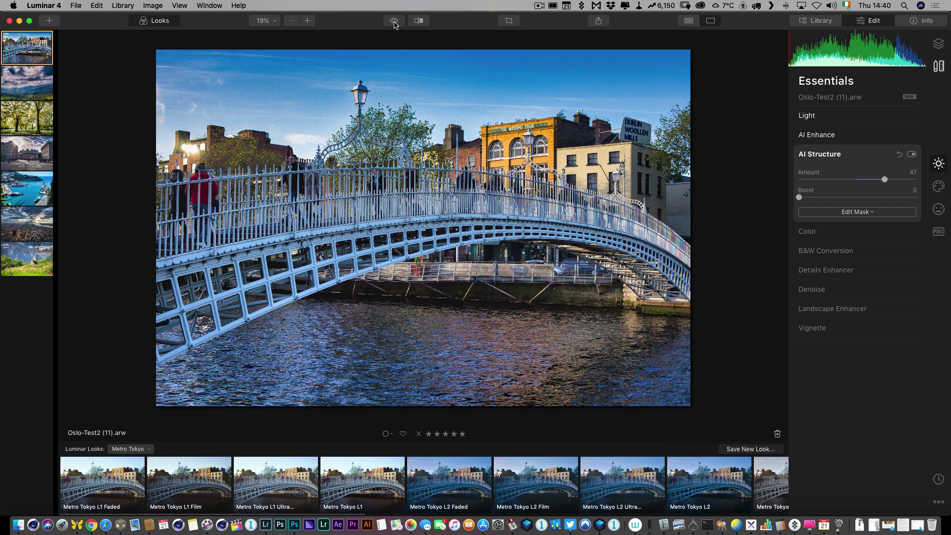
click(829, 136)
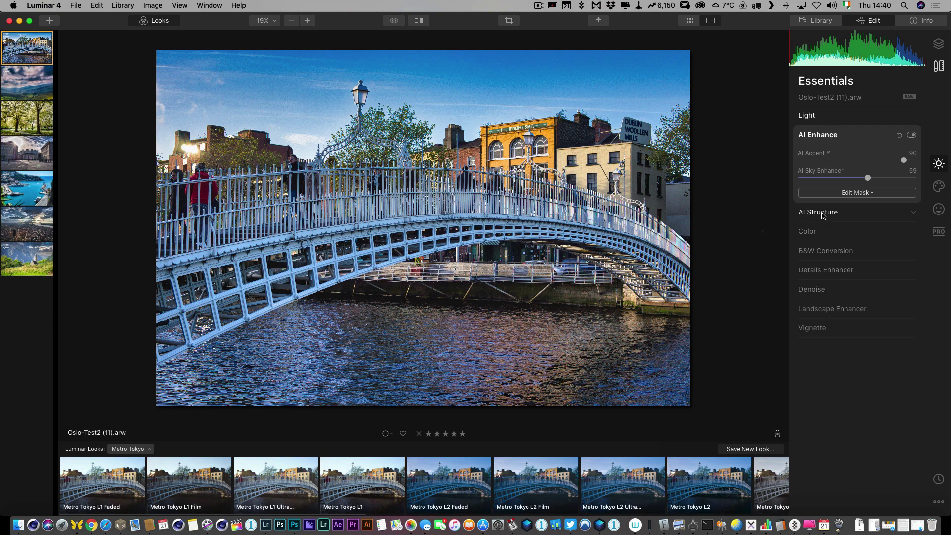
click(822, 213)
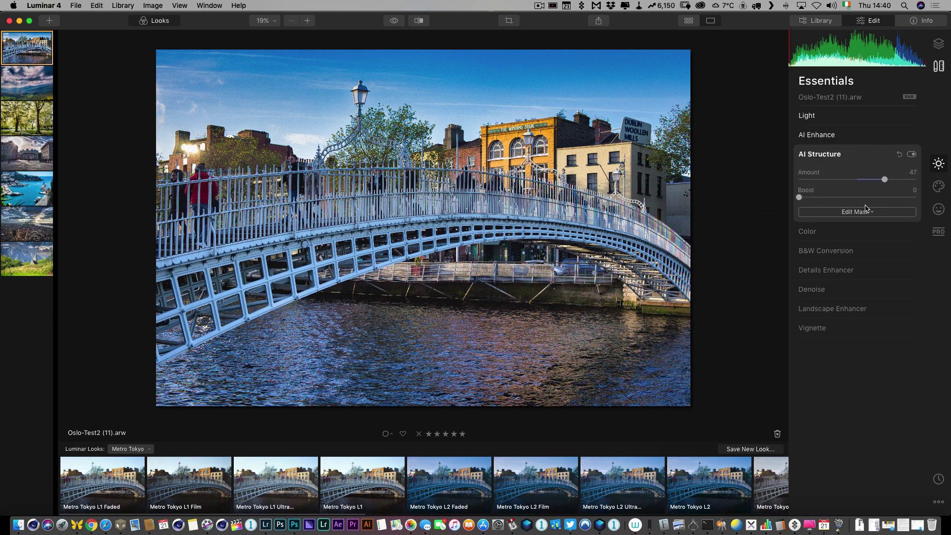
click(824, 327)
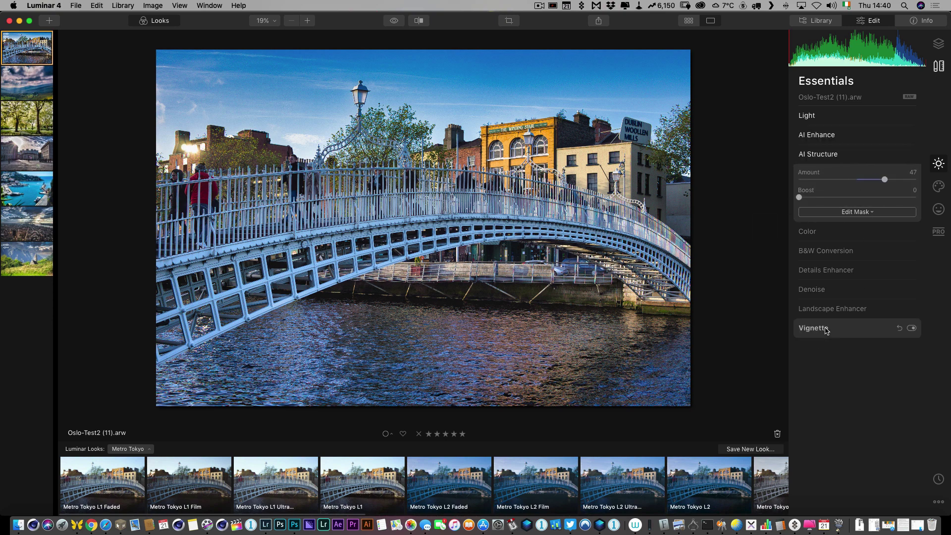
drag(858, 314, 844, 332)
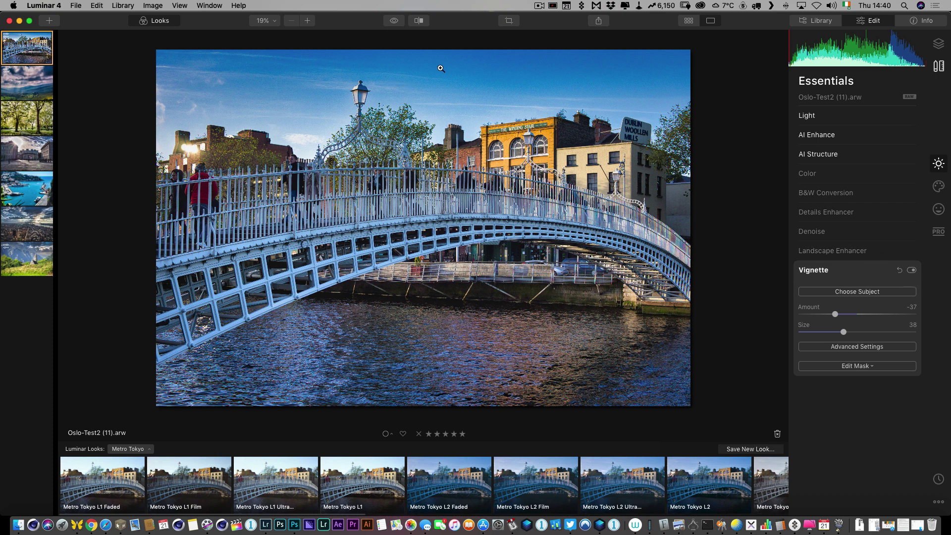
In Creative > AI Sky Replacement, choose the Sunset Clouds 1 sky.
click(937, 187)
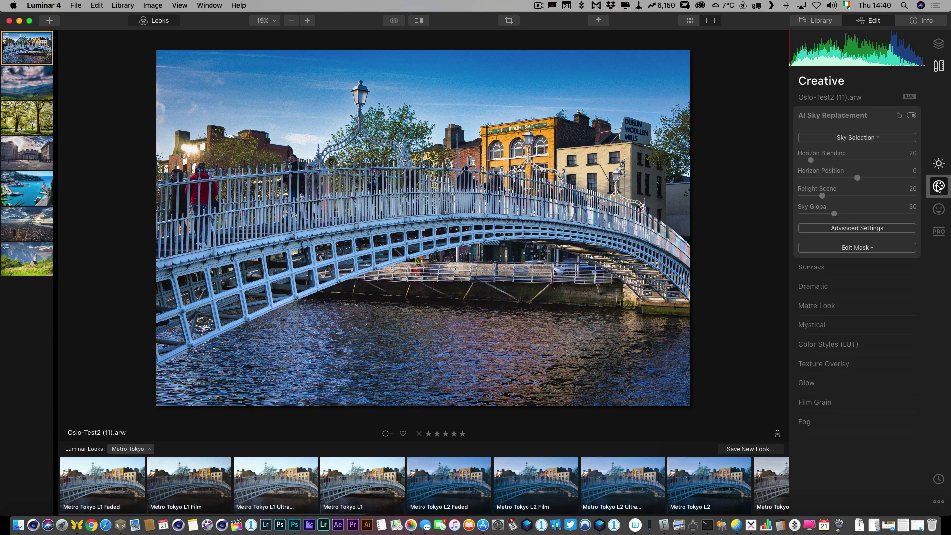
click(874, 117)
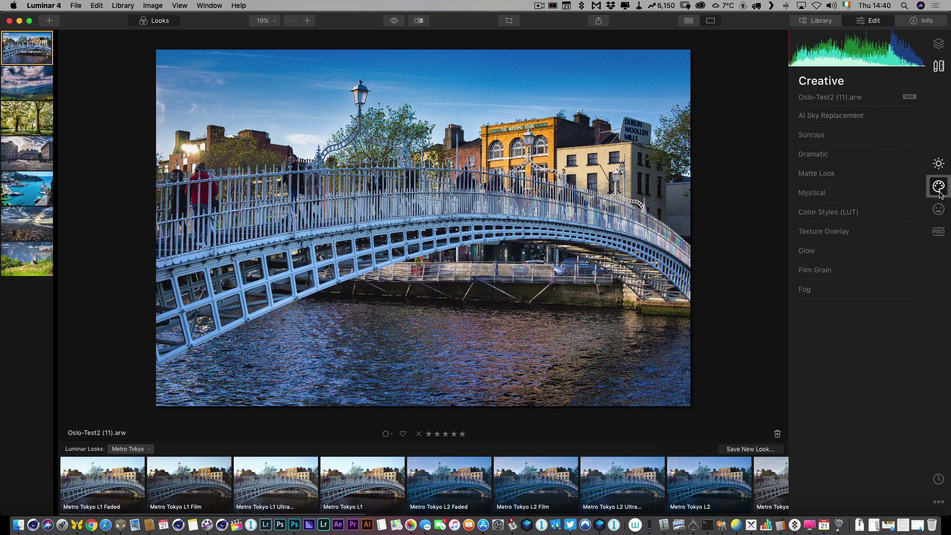
click(815, 119)
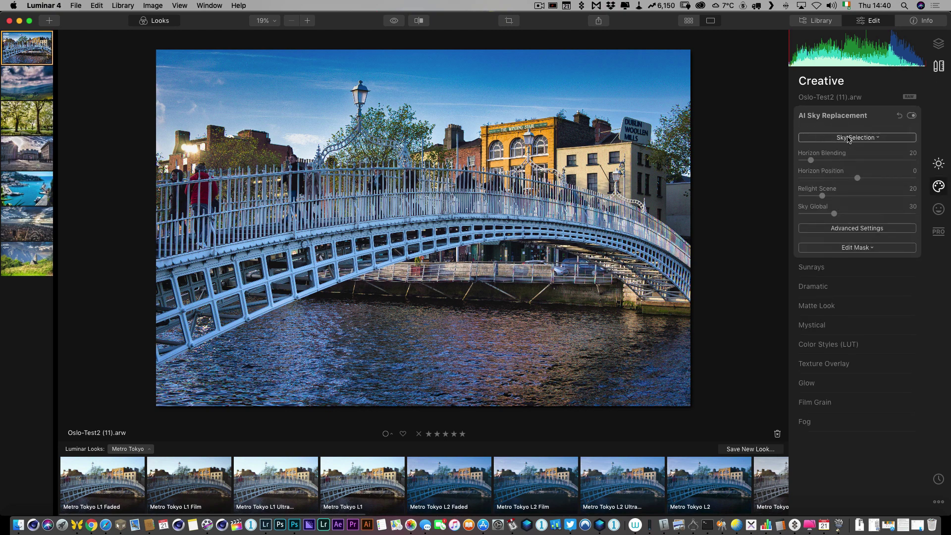
click(844, 139)
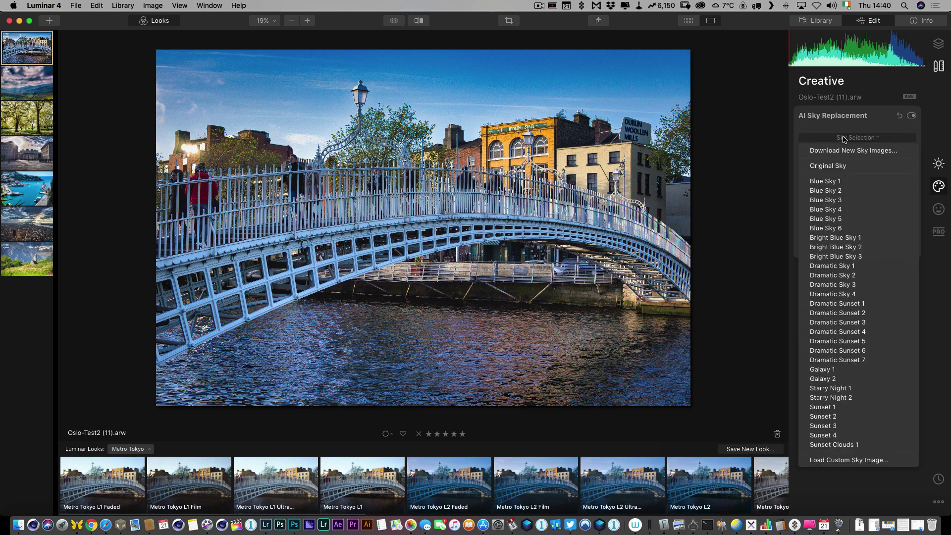
click(836, 126)
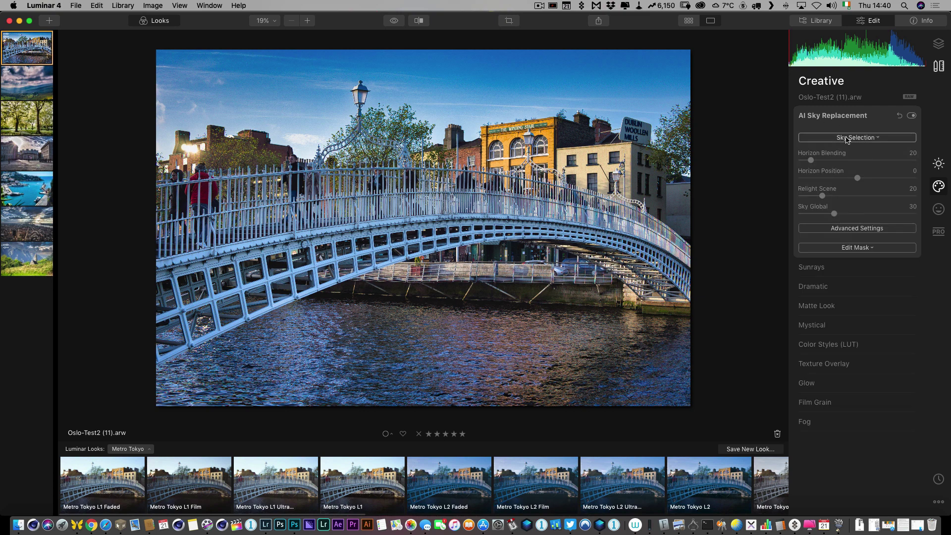
click(846, 138)
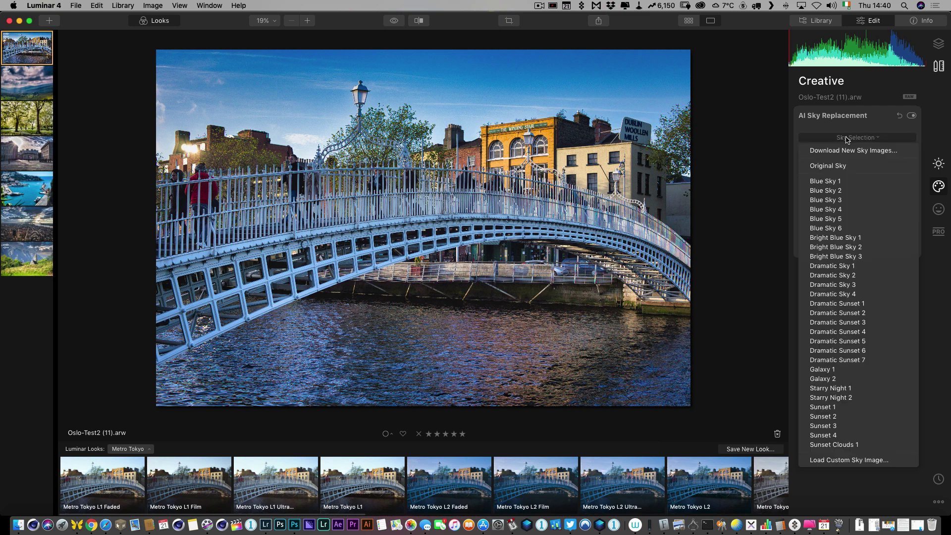
click(840, 445)
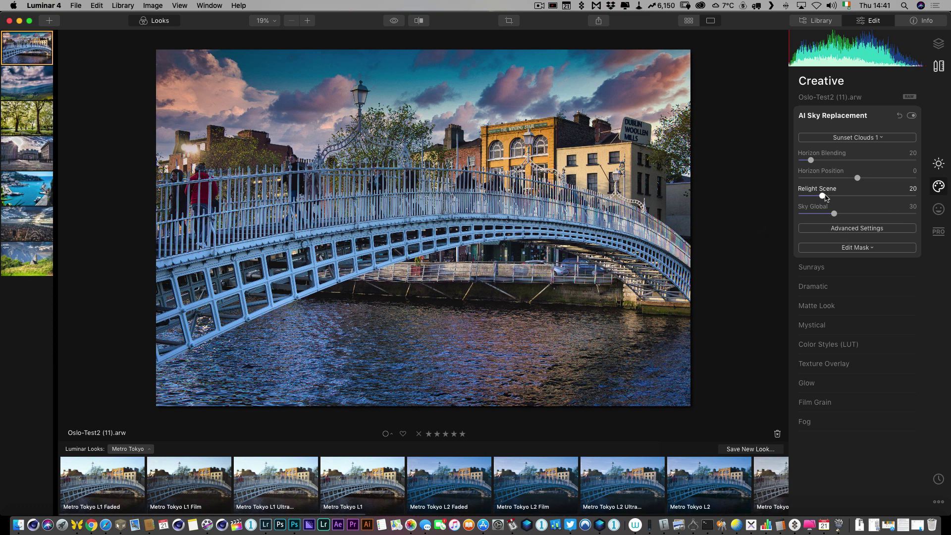
Set Relight Scene to 15 and inspect the sky edges around the tree and gate arch.
drag(823, 196, 903, 198)
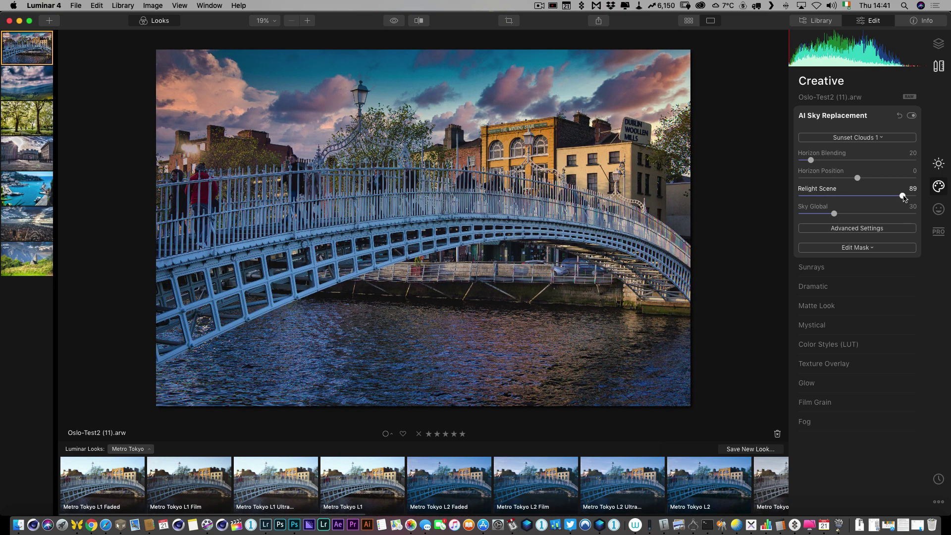
drag(904, 198, 816, 198)
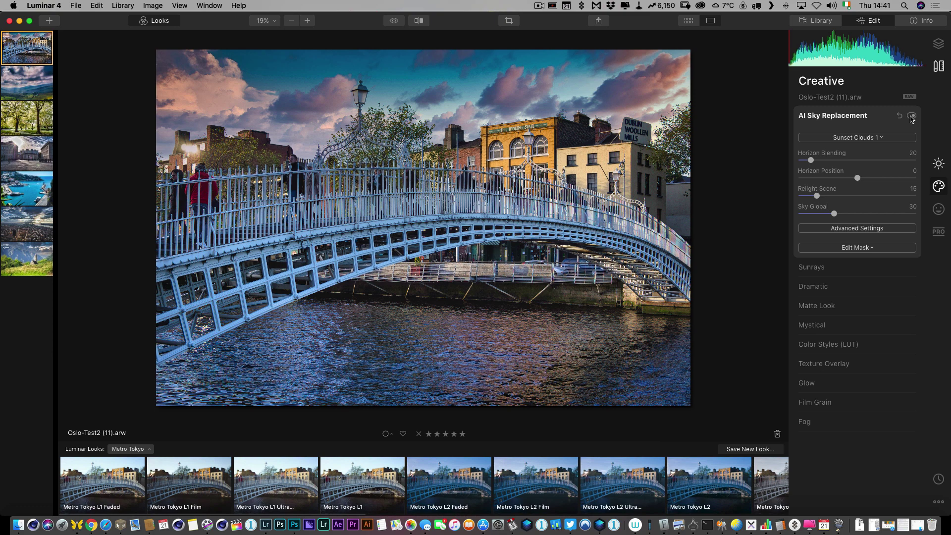
click(912, 117)
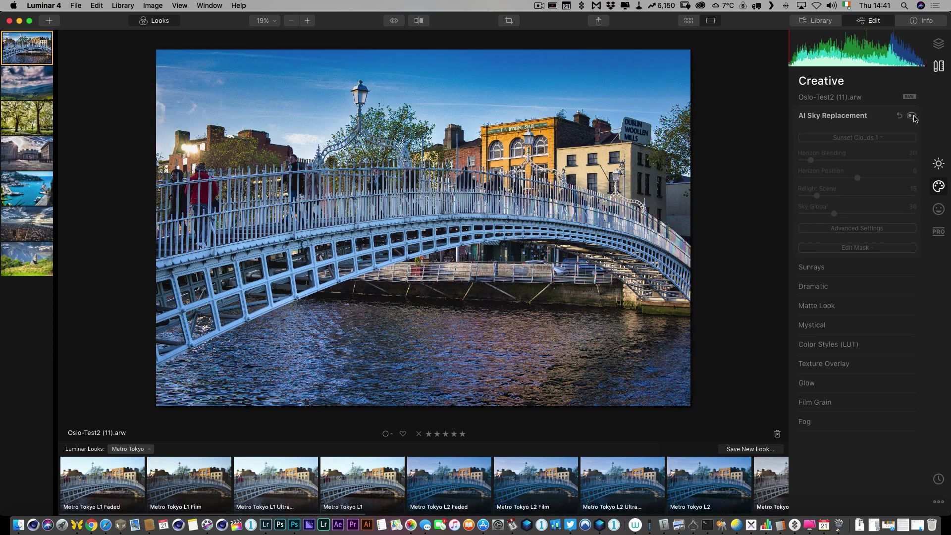
click(912, 117)
click(448, 121)
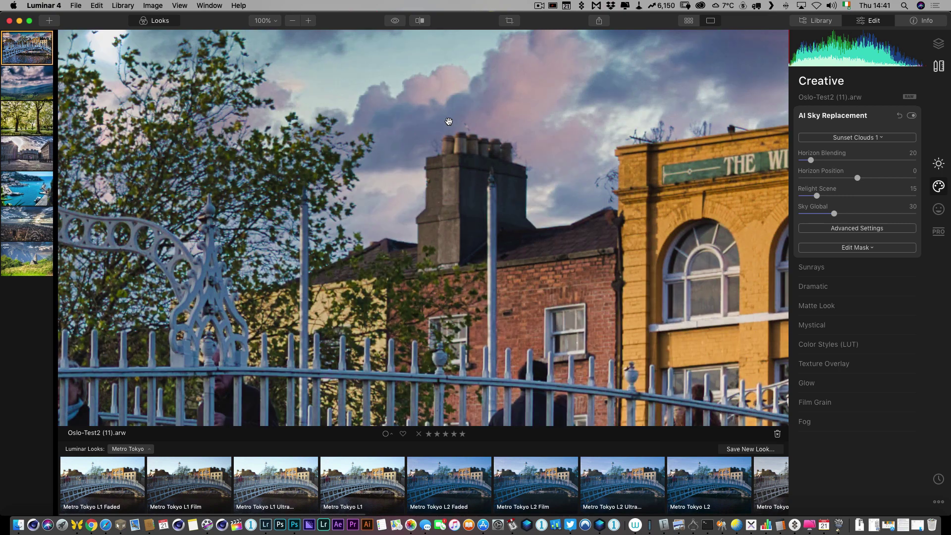
drag(213, 166, 328, 216)
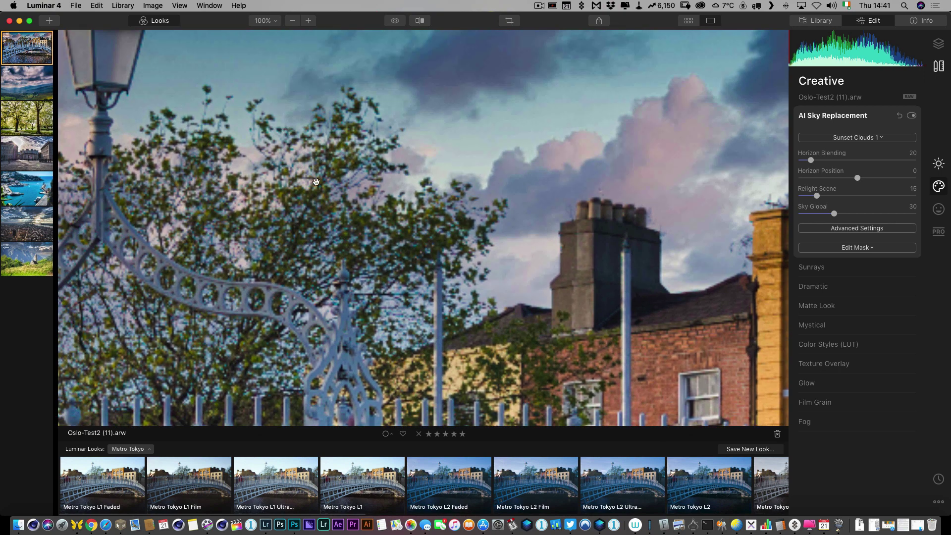
drag(221, 141, 645, 73)
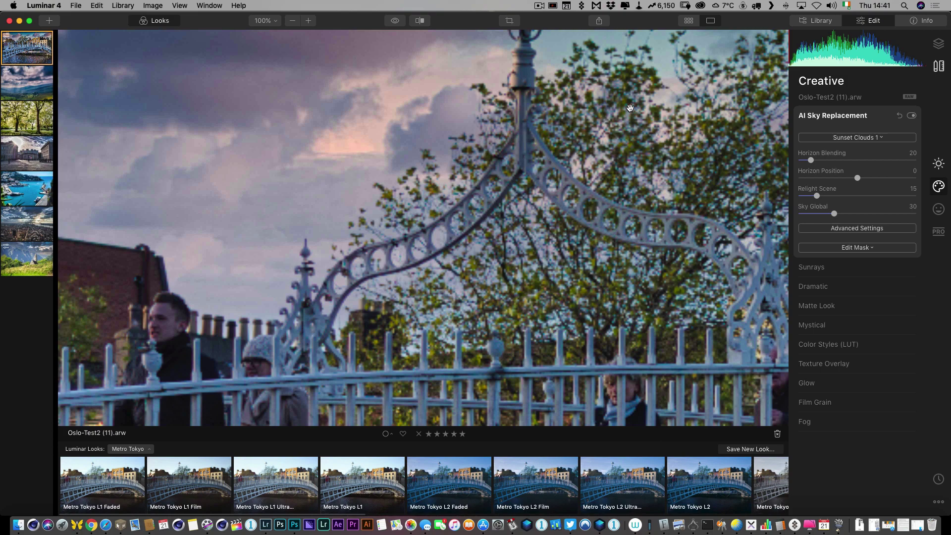
key(super+0)
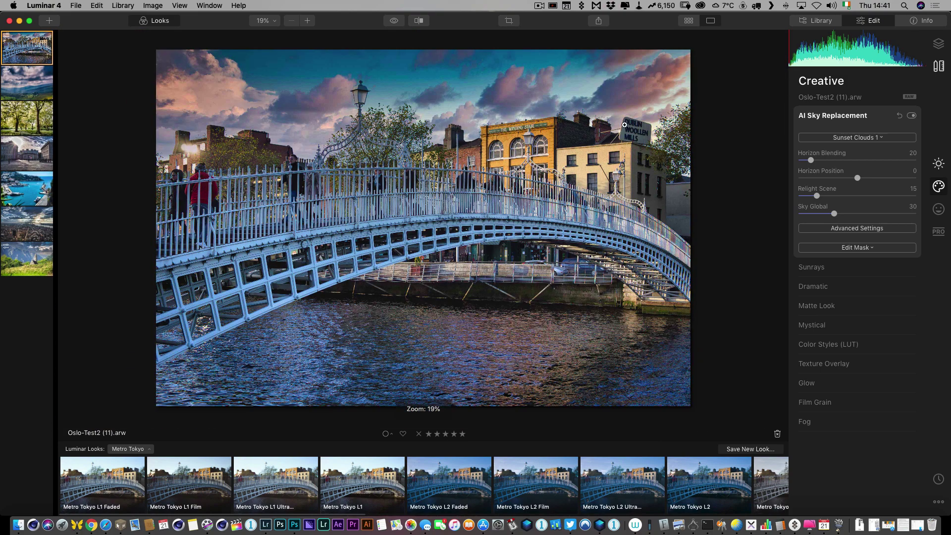
In the sky's Advanced Settings, set Sky Local to 23, leave Flip Sky off, and compare.
click(872, 229)
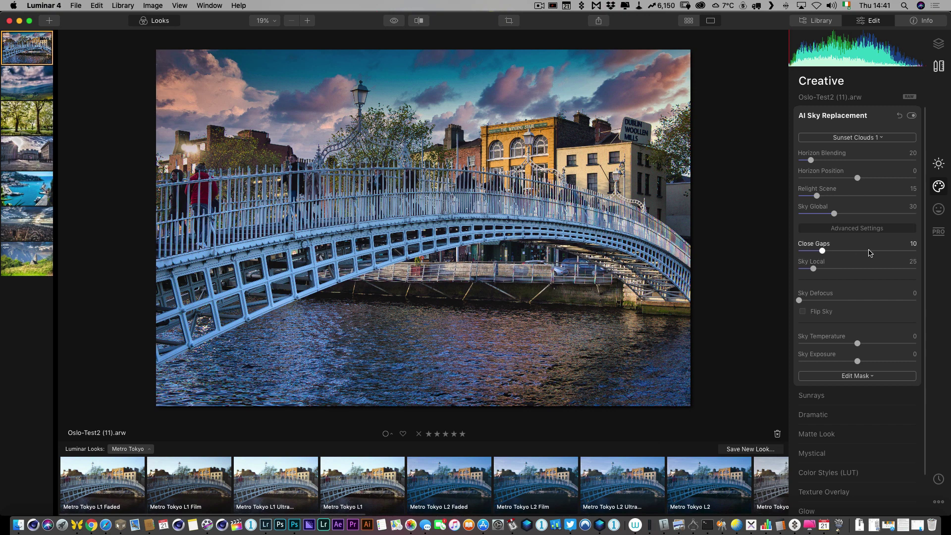
mouse_move(822, 271)
mouse_down()
mouse_move(897, 272)
mouse_move(813, 271)
mouse_up()
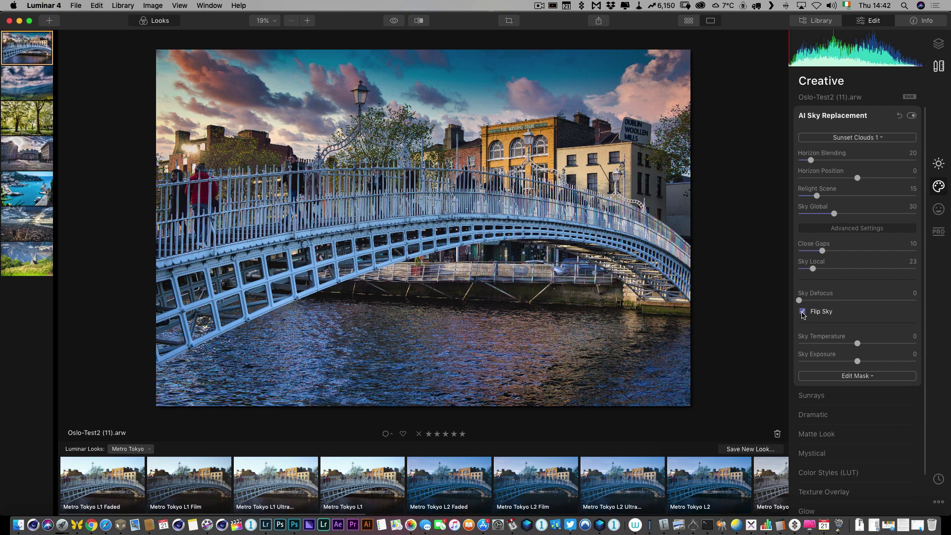
click(802, 314)
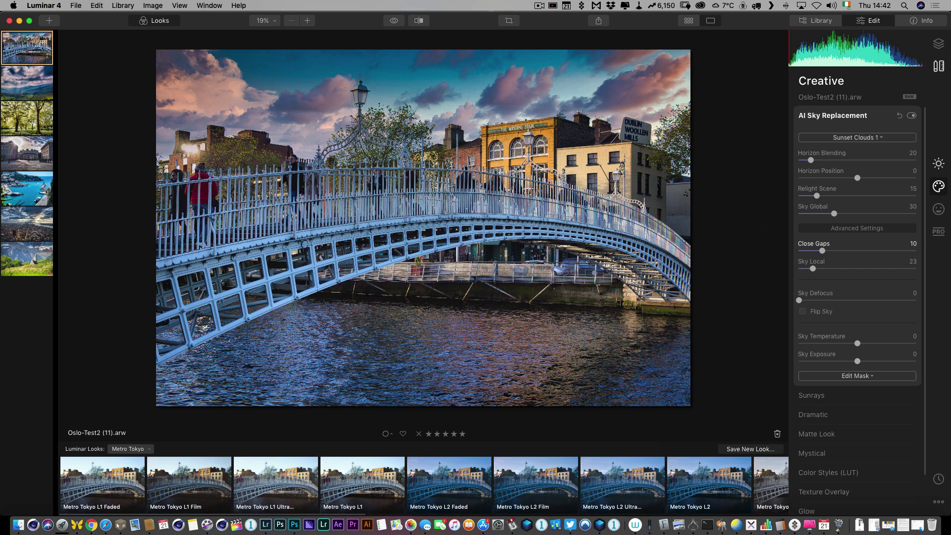
click(911, 116)
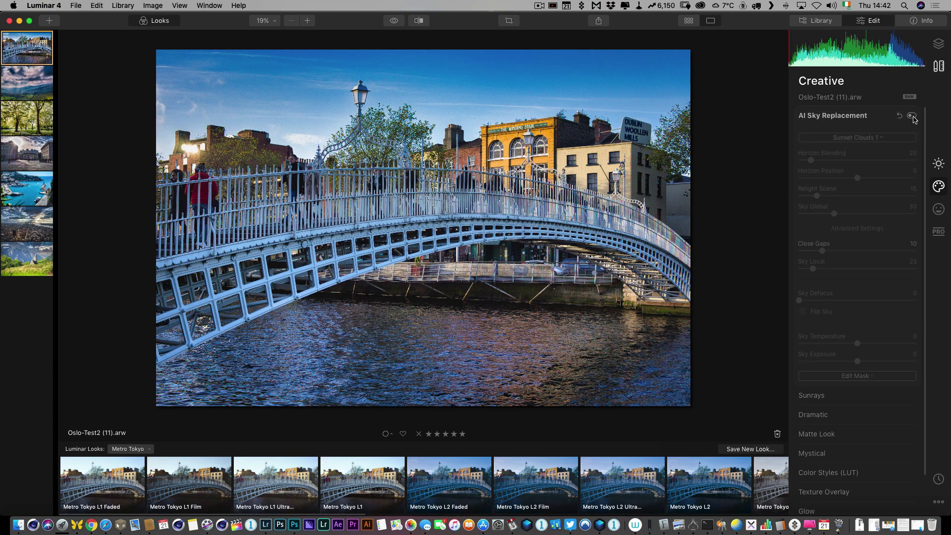
click(913, 117)
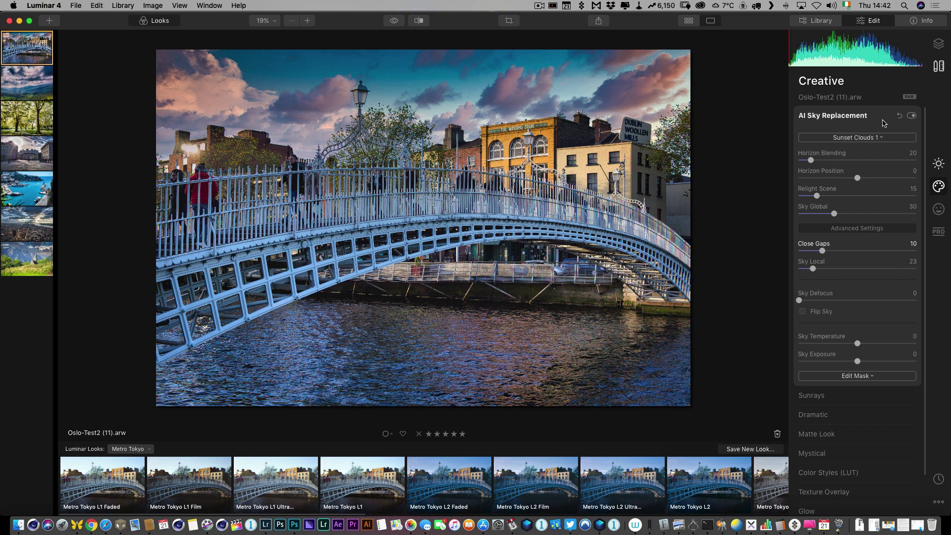
Check the Layers panel and add-layer menu without adding a layer, then show Canvas tools.
click(937, 46)
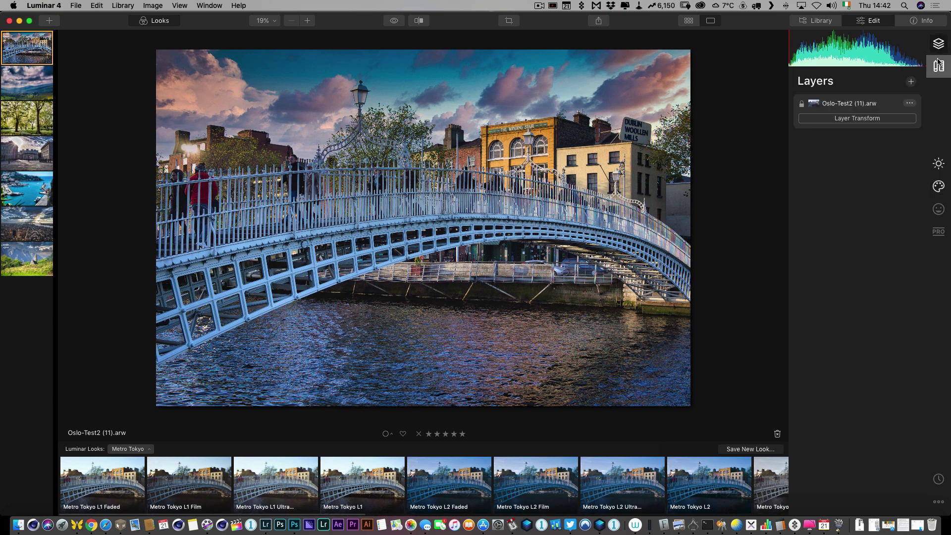
click(912, 82)
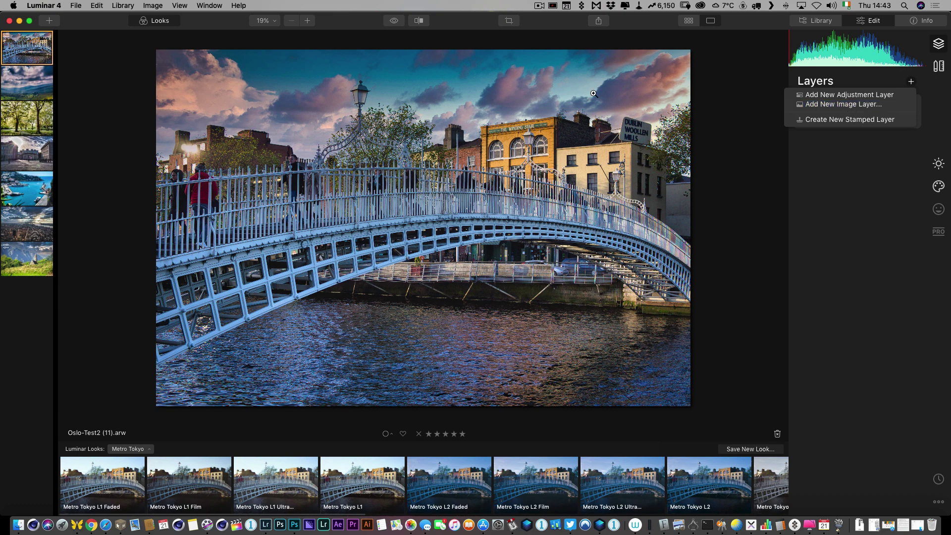
click(848, 158)
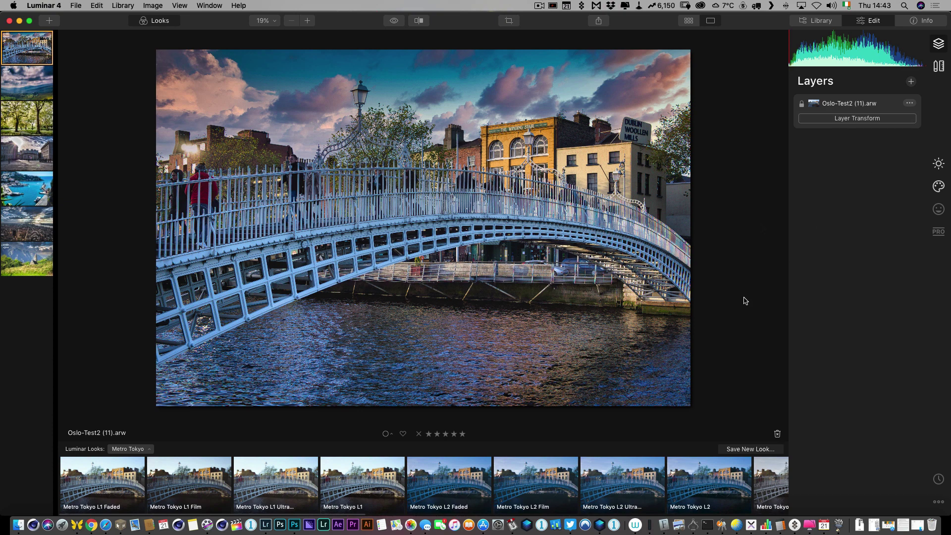
click(930, 69)
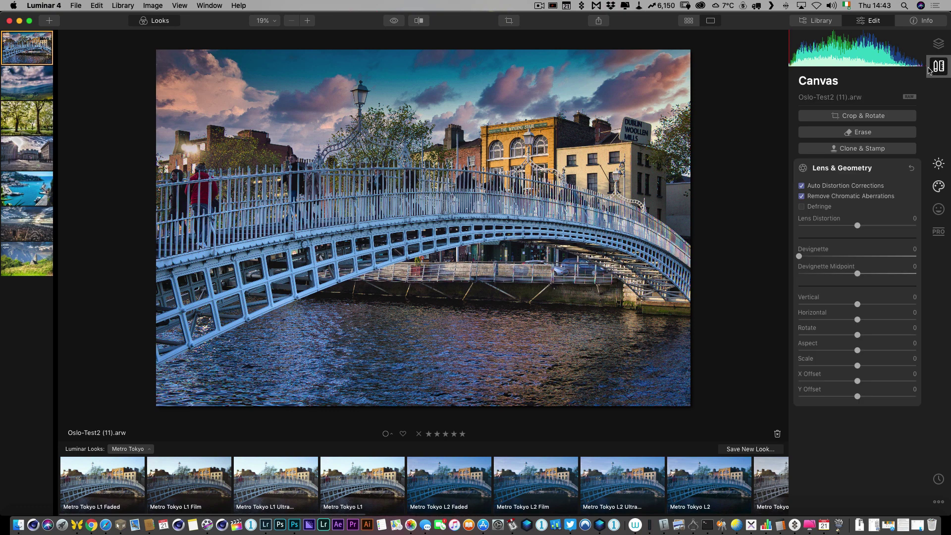
Zoom to 100% on the railing and set Details Enhancer Sharpen to 24.
click(938, 164)
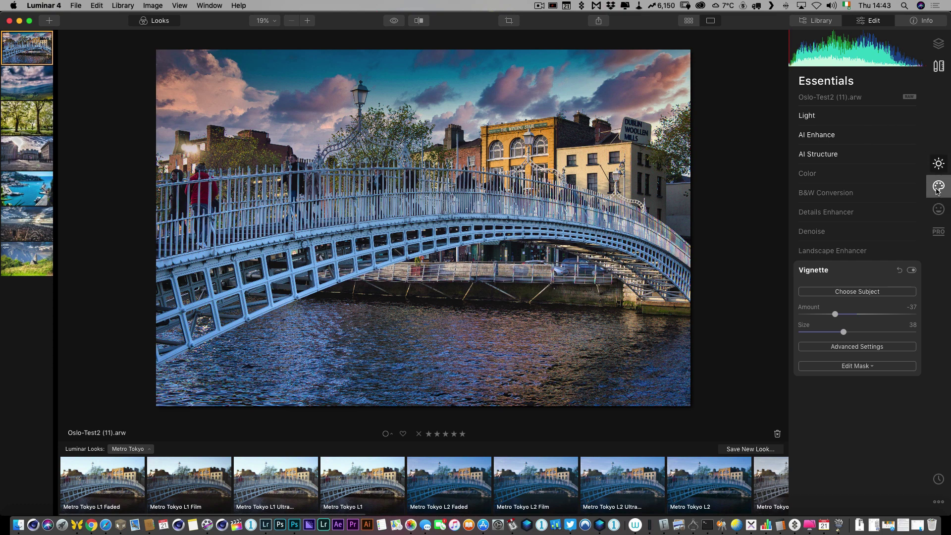
click(832, 214)
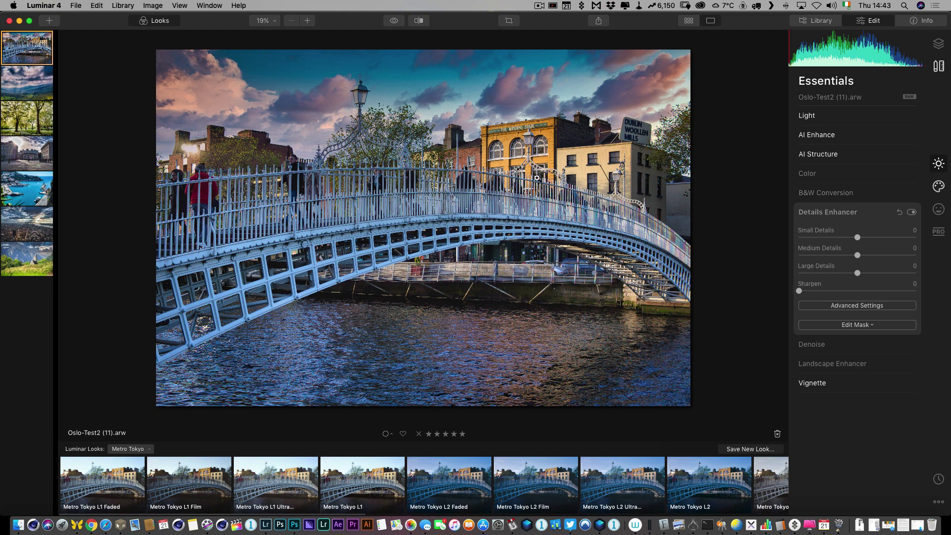
double_click(570, 201)
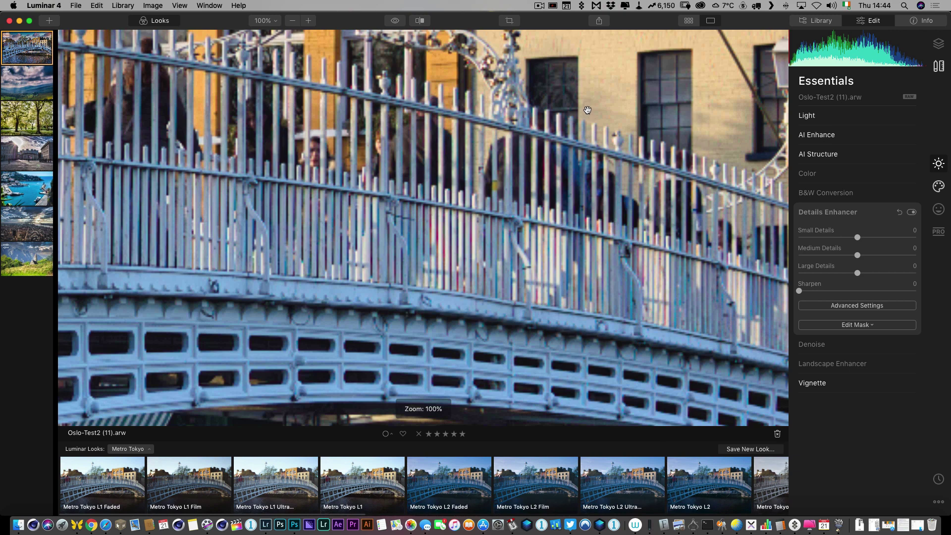
drag(587, 109, 584, 278)
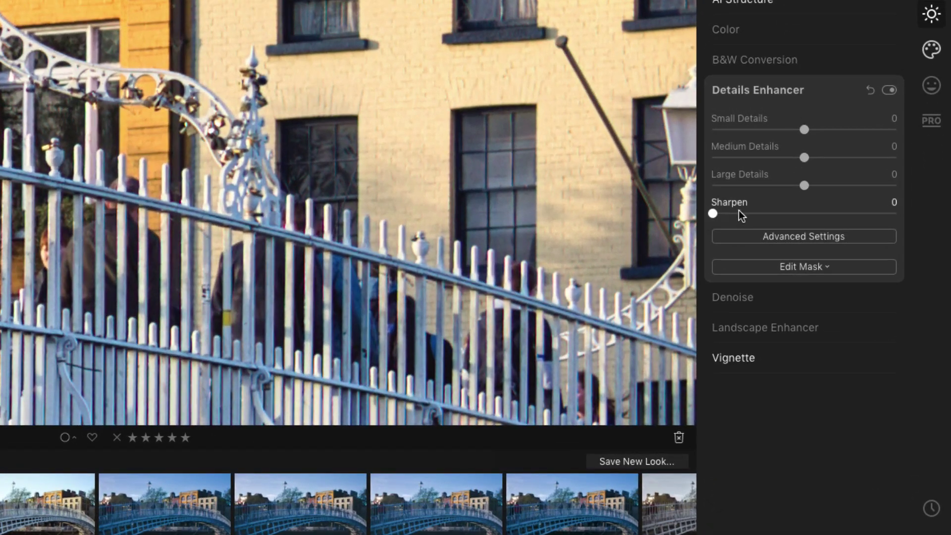
drag(816, 291, 825, 290)
drag(754, 215, 757, 215)
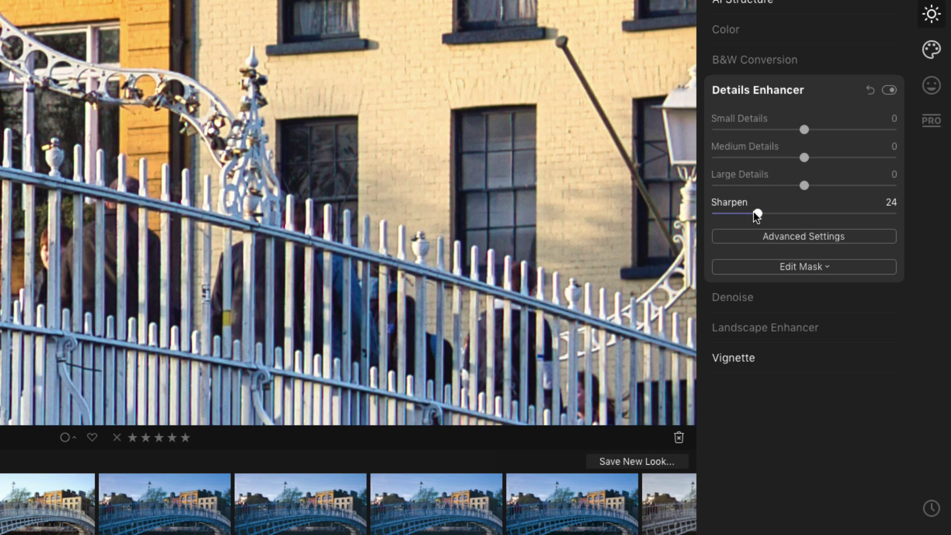
Set sharpening Radius 34, Masking 27 and Medium Details 10, then fit the photo.
click(803, 237)
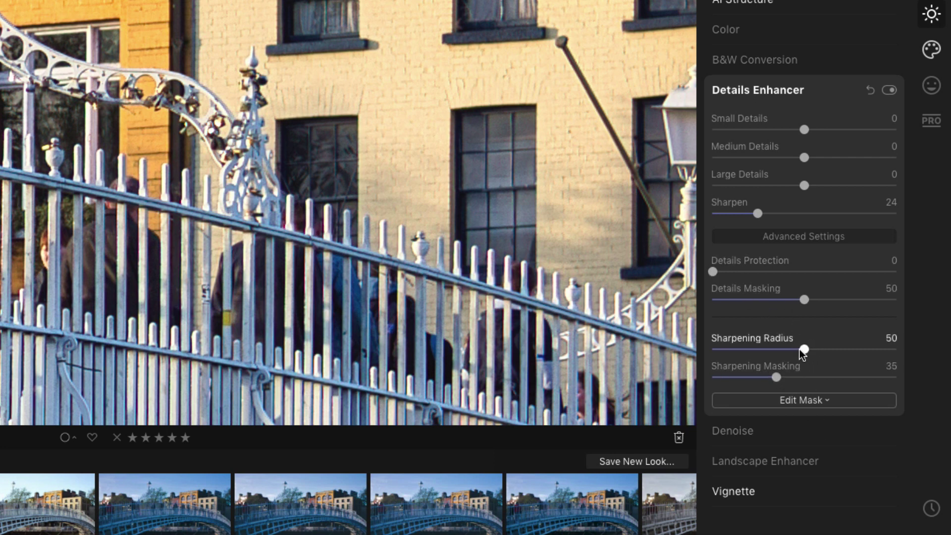
drag(777, 349, 765, 376)
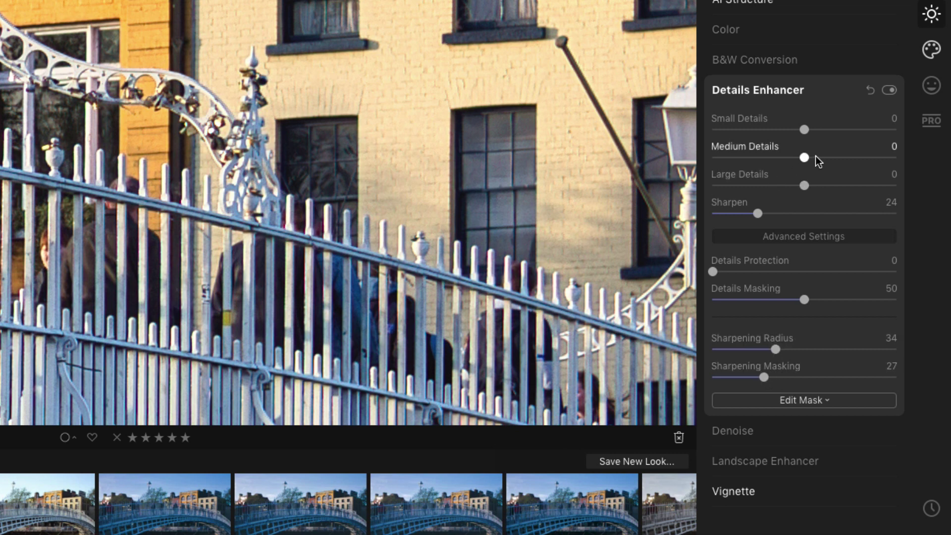
mouse_move(819, 157)
mouse_down()
mouse_move(838, 158)
mouse_move(817, 157)
mouse_up()
click(813, 156)
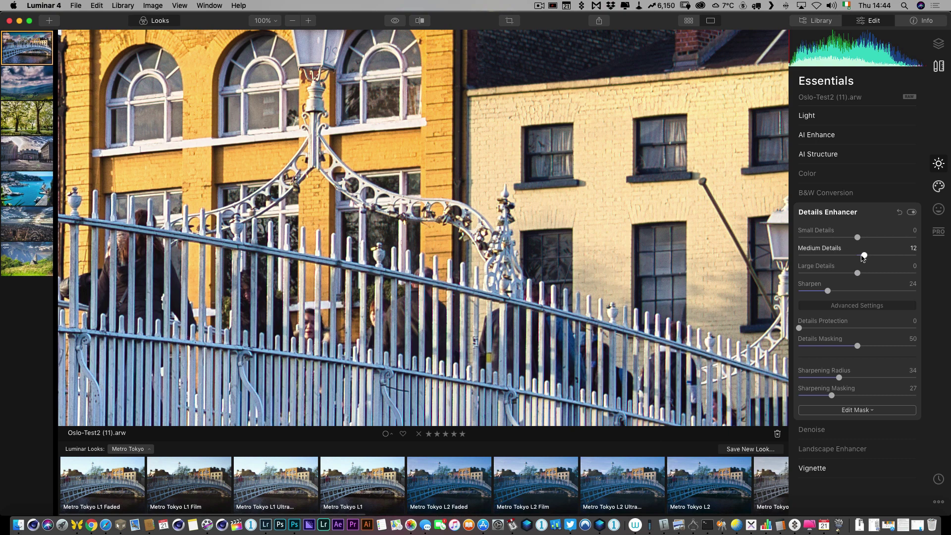
drag(864, 255, 863, 256)
click(481, 280)
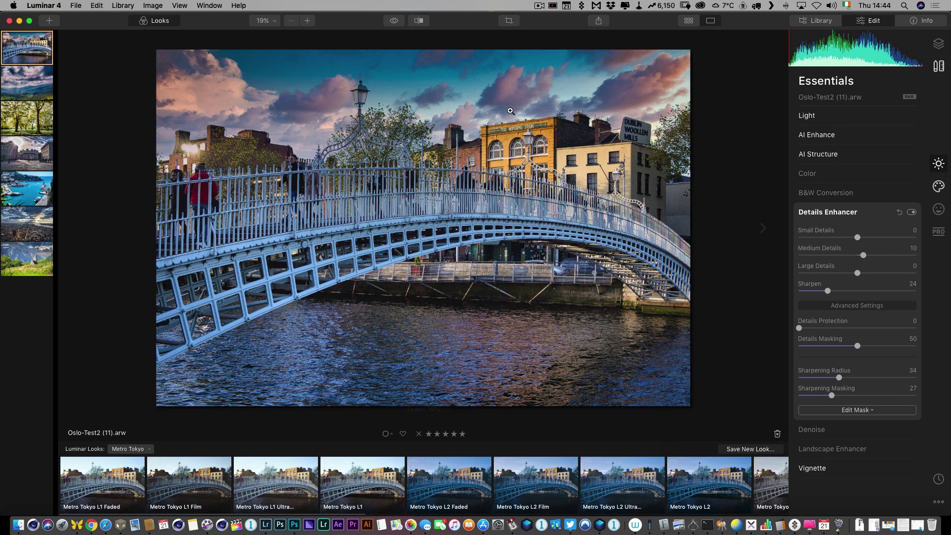
Set Light Exposure to 0.47 and Smart Contrast to 14.
click(817, 118)
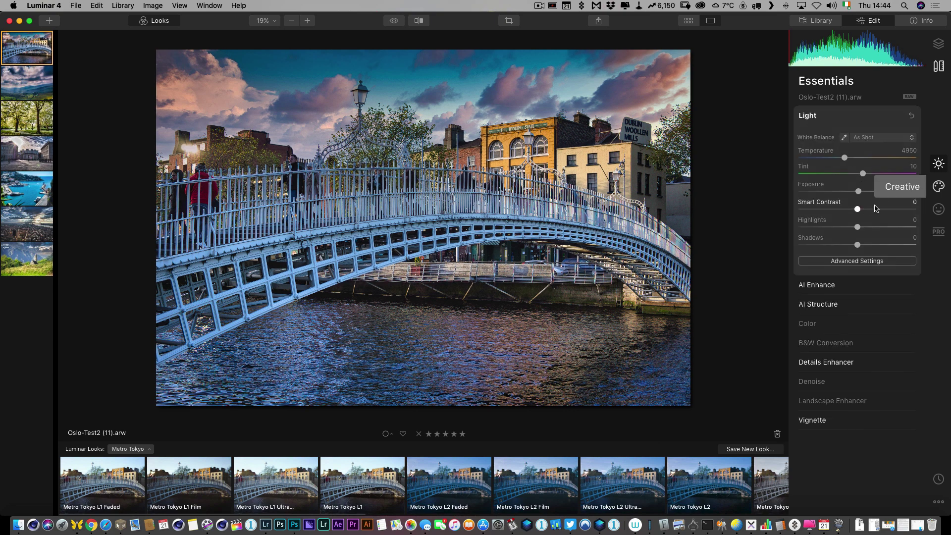
drag(859, 194, 864, 195)
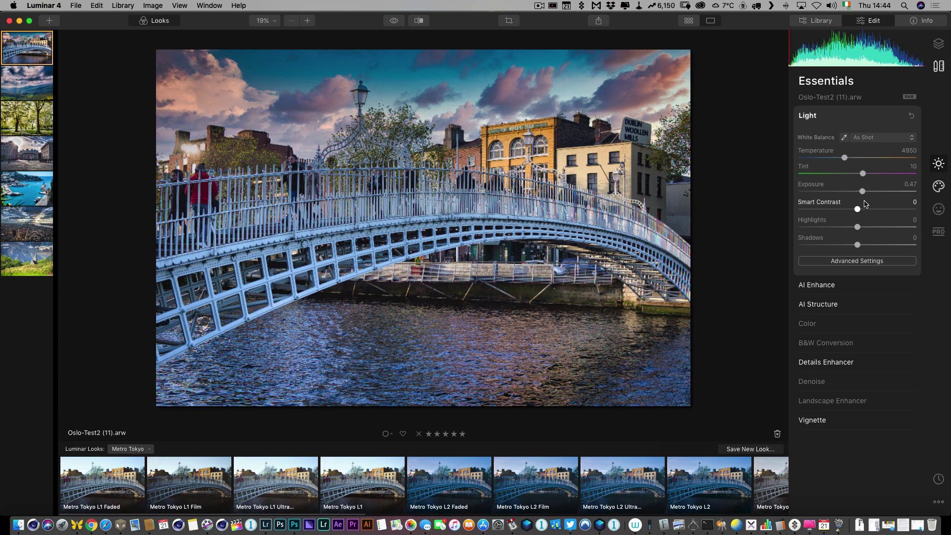
click(866, 209)
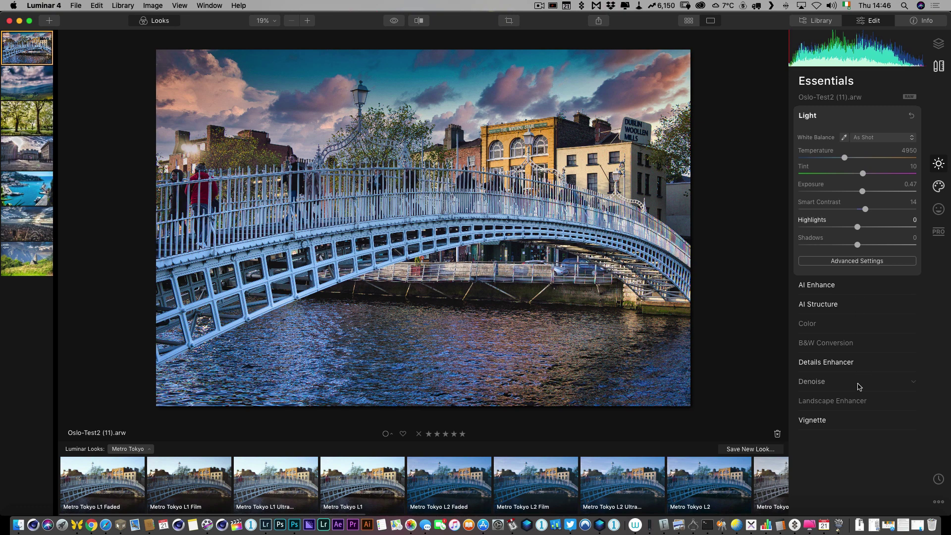
Set Landscape Enhancer Golden Hour to 21 after trying 50, then switch to Portrait tools.
click(830, 401)
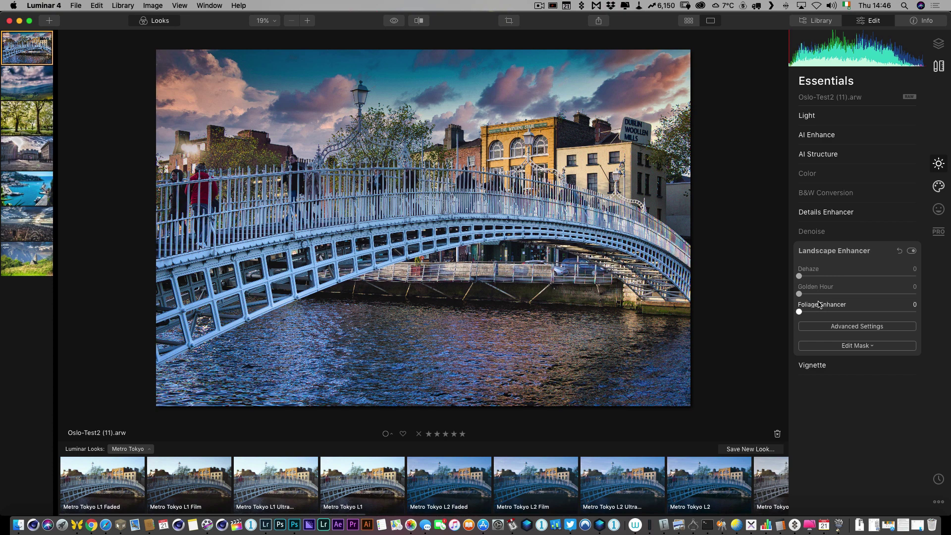
drag(799, 294, 859, 296)
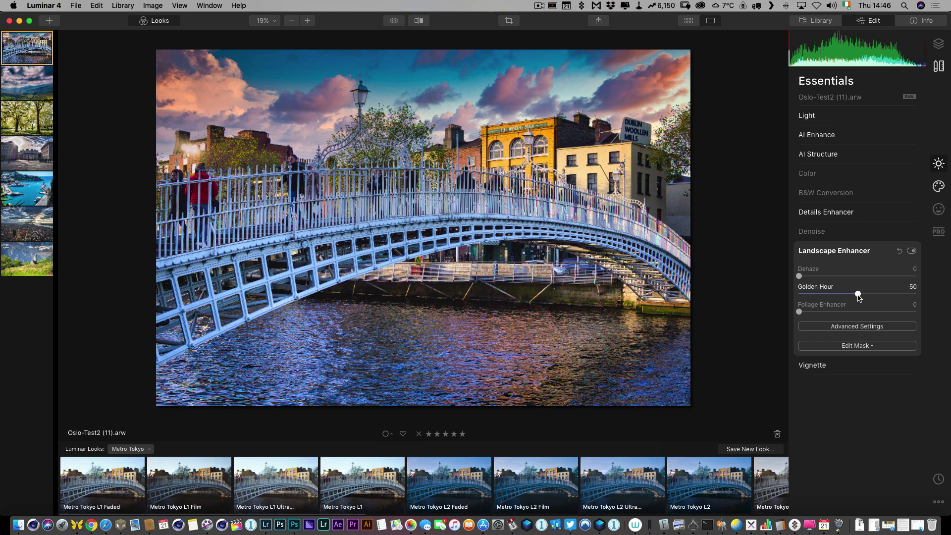
click(856, 327)
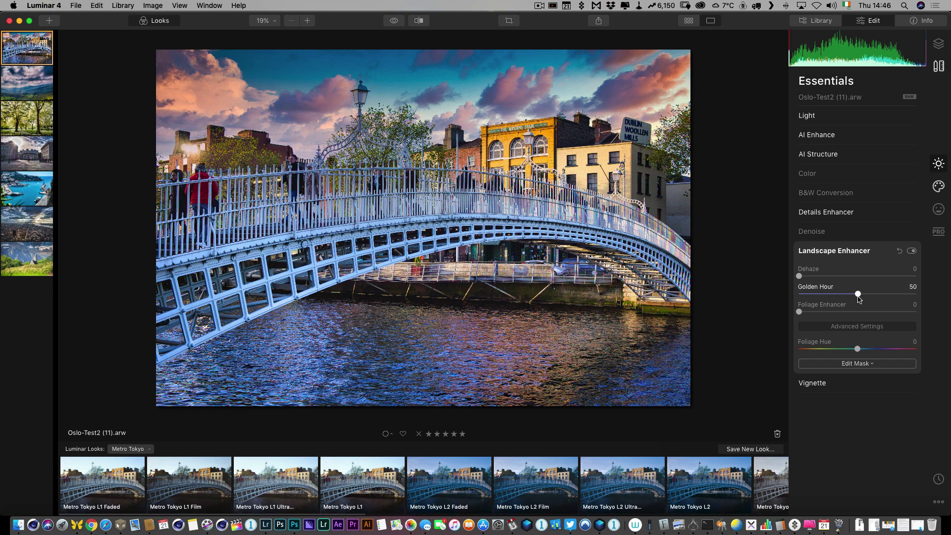
click(857, 295)
drag(857, 297, 820, 296)
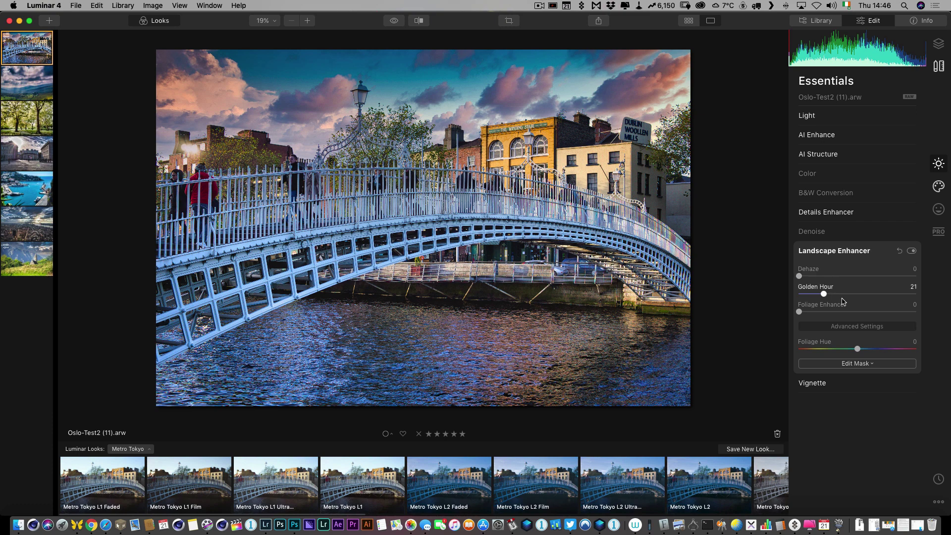
mouse_move(799, 276)
mouse_down()
mouse_move(887, 278)
mouse_move(784, 281)
mouse_up()
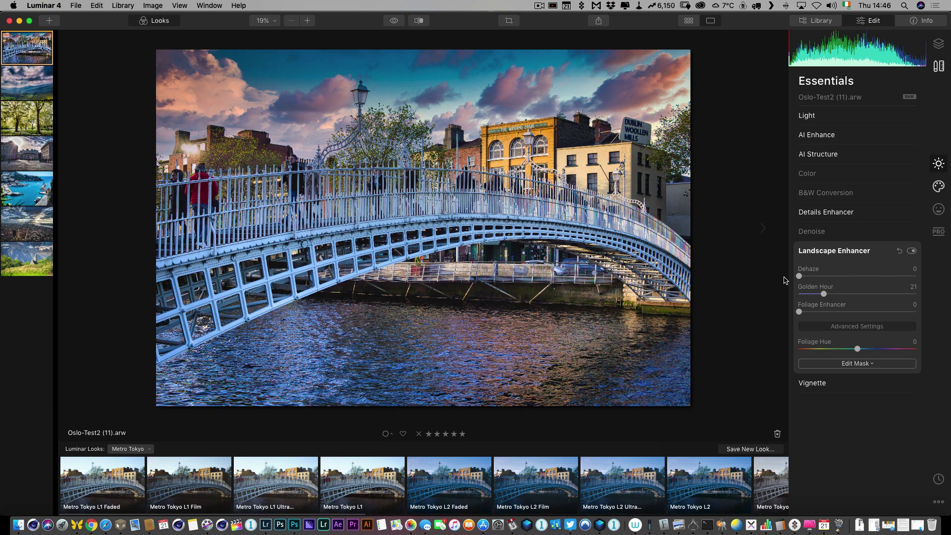
click(939, 208)
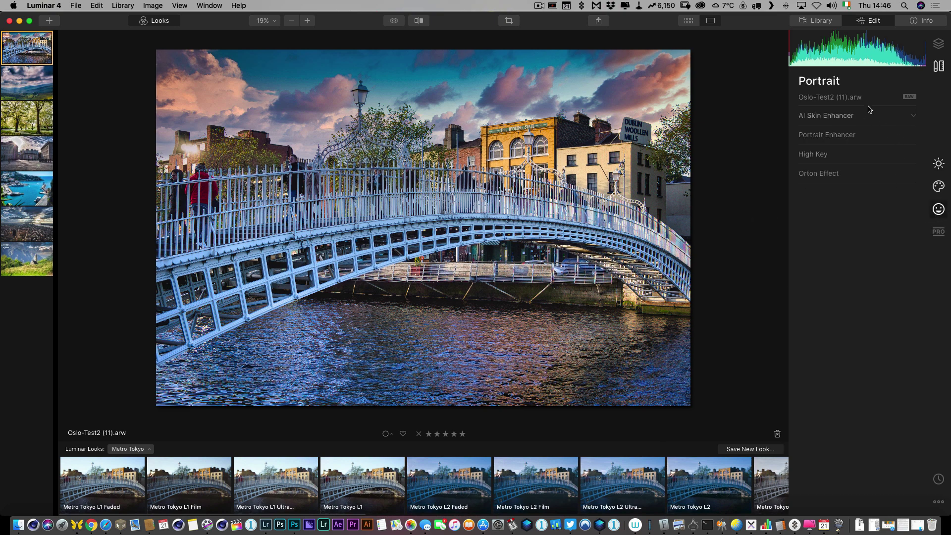
In the Professional tools, set Advanced Contrast Midtones Contrast to 35.
click(939, 231)
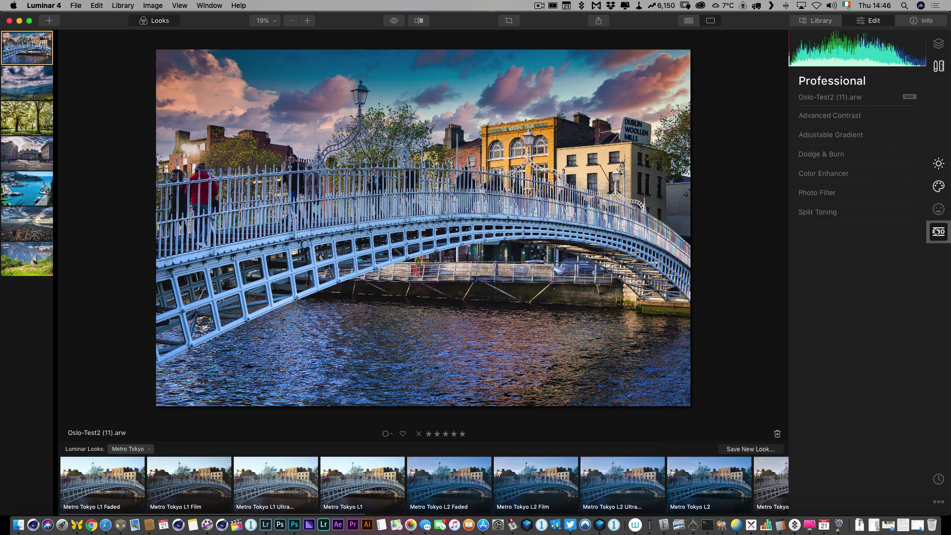
click(827, 117)
drag(815, 190, 842, 193)
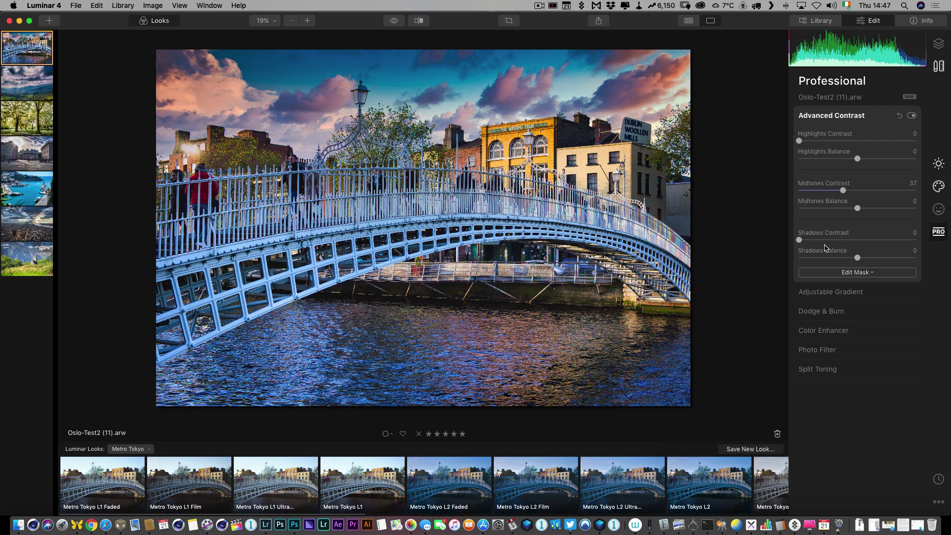
mouse_move(842, 191)
mouse_down()
mouse_move(818, 192)
mouse_move(842, 192)
mouse_up()
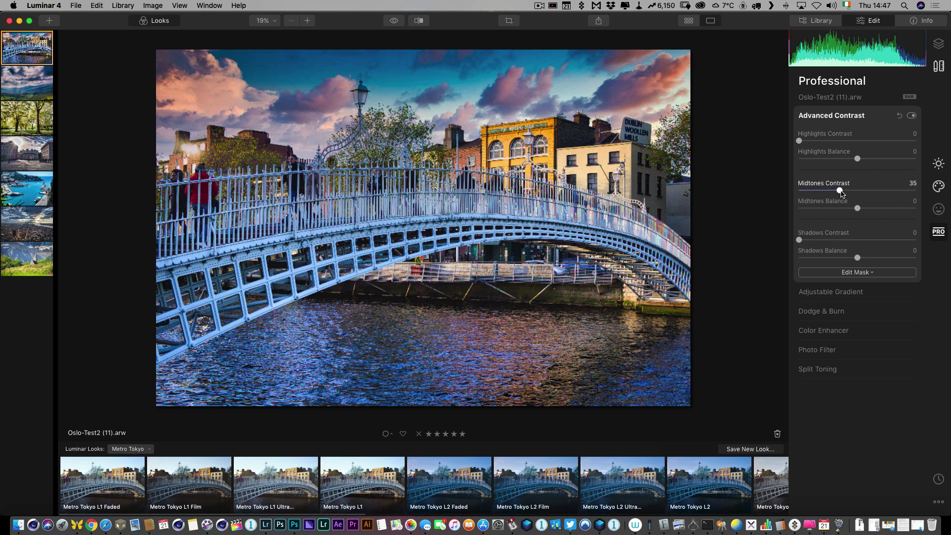
drag(799, 240, 777, 240)
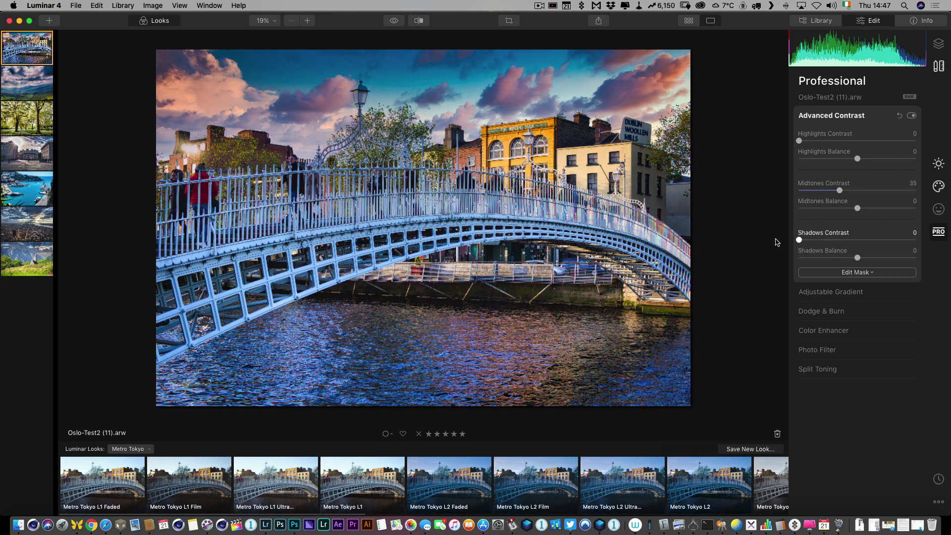
Expand Adjustable Gradient and toggle between its Top and Bottom settings.
click(832, 293)
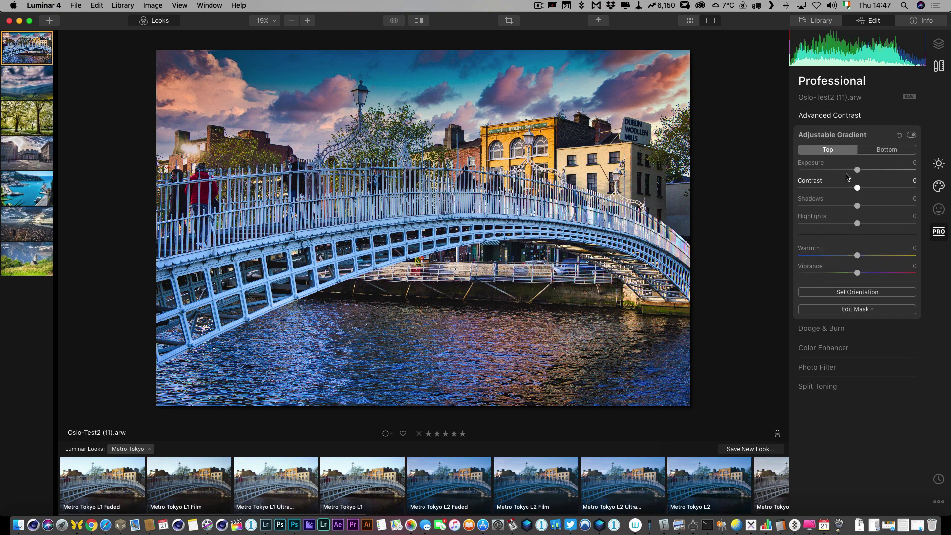
mouse_move(845, 175)
mouse_down()
mouse_move(814, 171)
mouse_move(879, 172)
mouse_move(857, 172)
mouse_up()
click(888, 150)
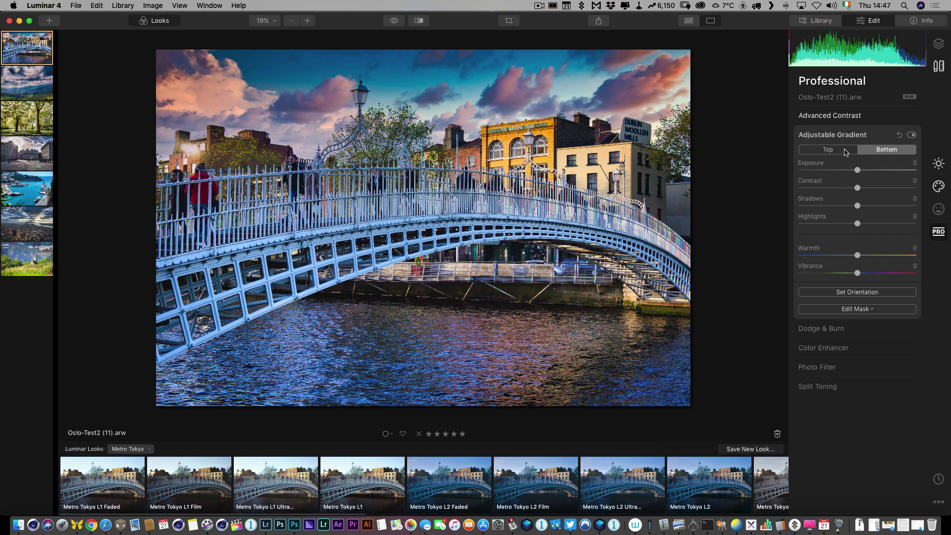
click(845, 151)
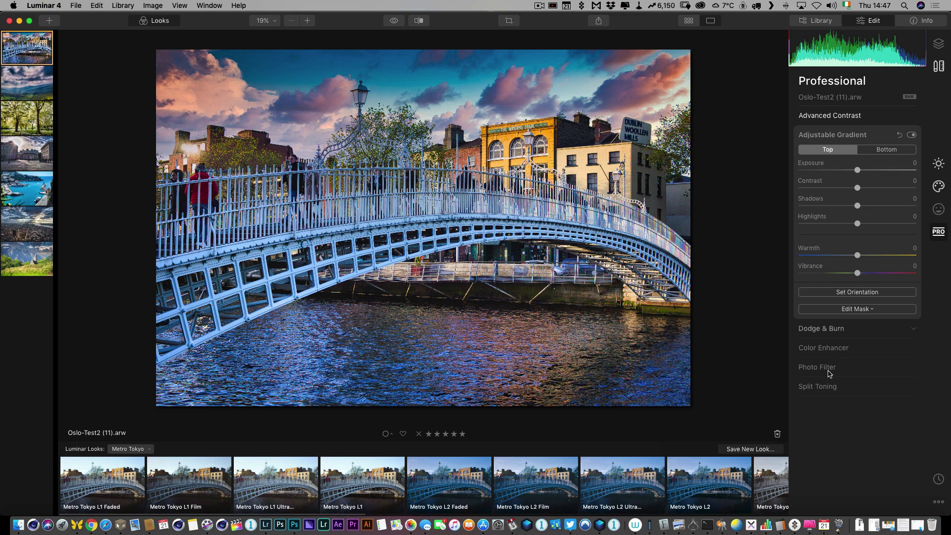
Expand Color Enhancer, Photo Filter and Split Toning in turn.
click(824, 348)
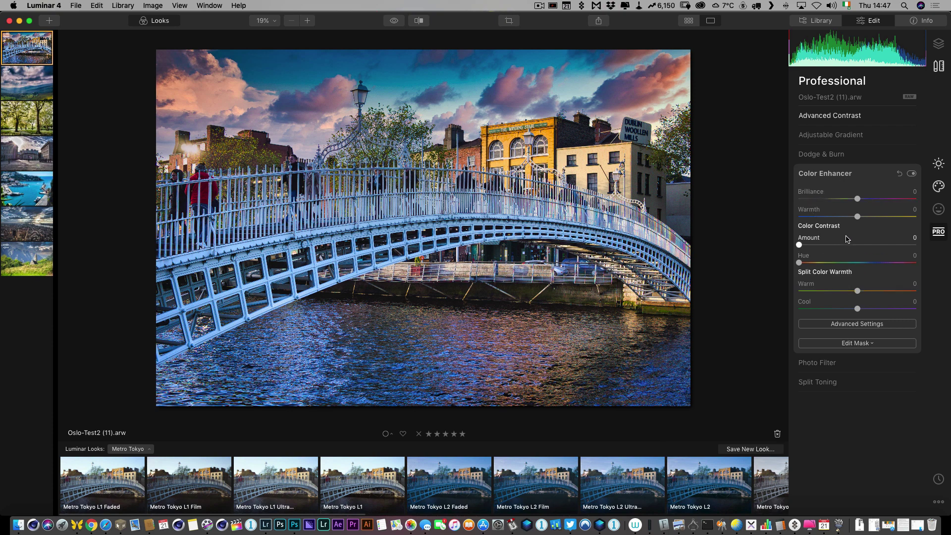
click(826, 363)
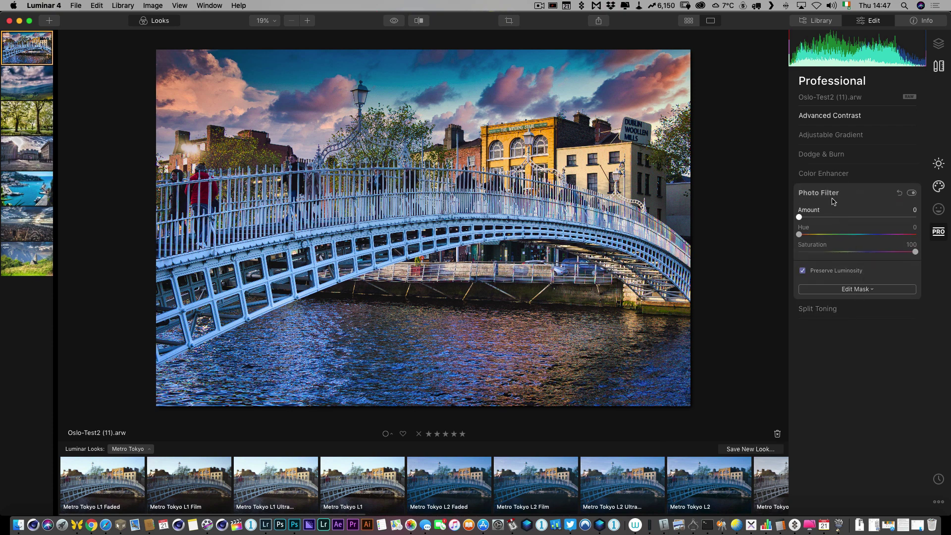
click(822, 310)
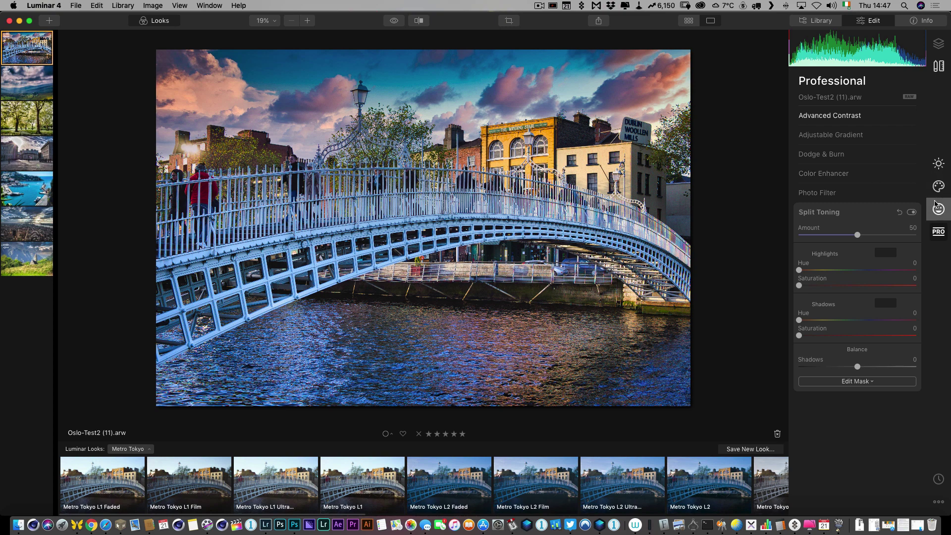
Return to the Essentials tools and lower Landscape Enhancer Golden Hour to 11.
click(938, 188)
click(938, 164)
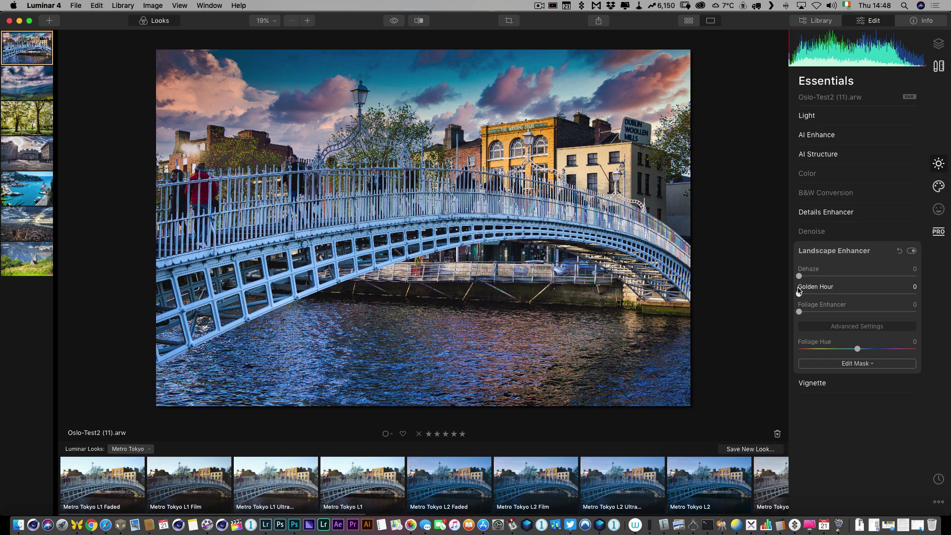
drag(799, 294, 812, 293)
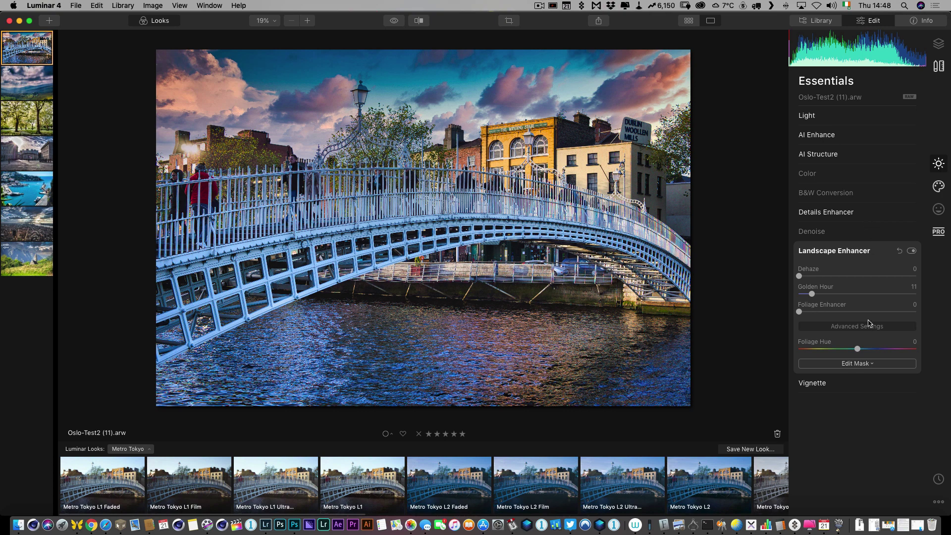